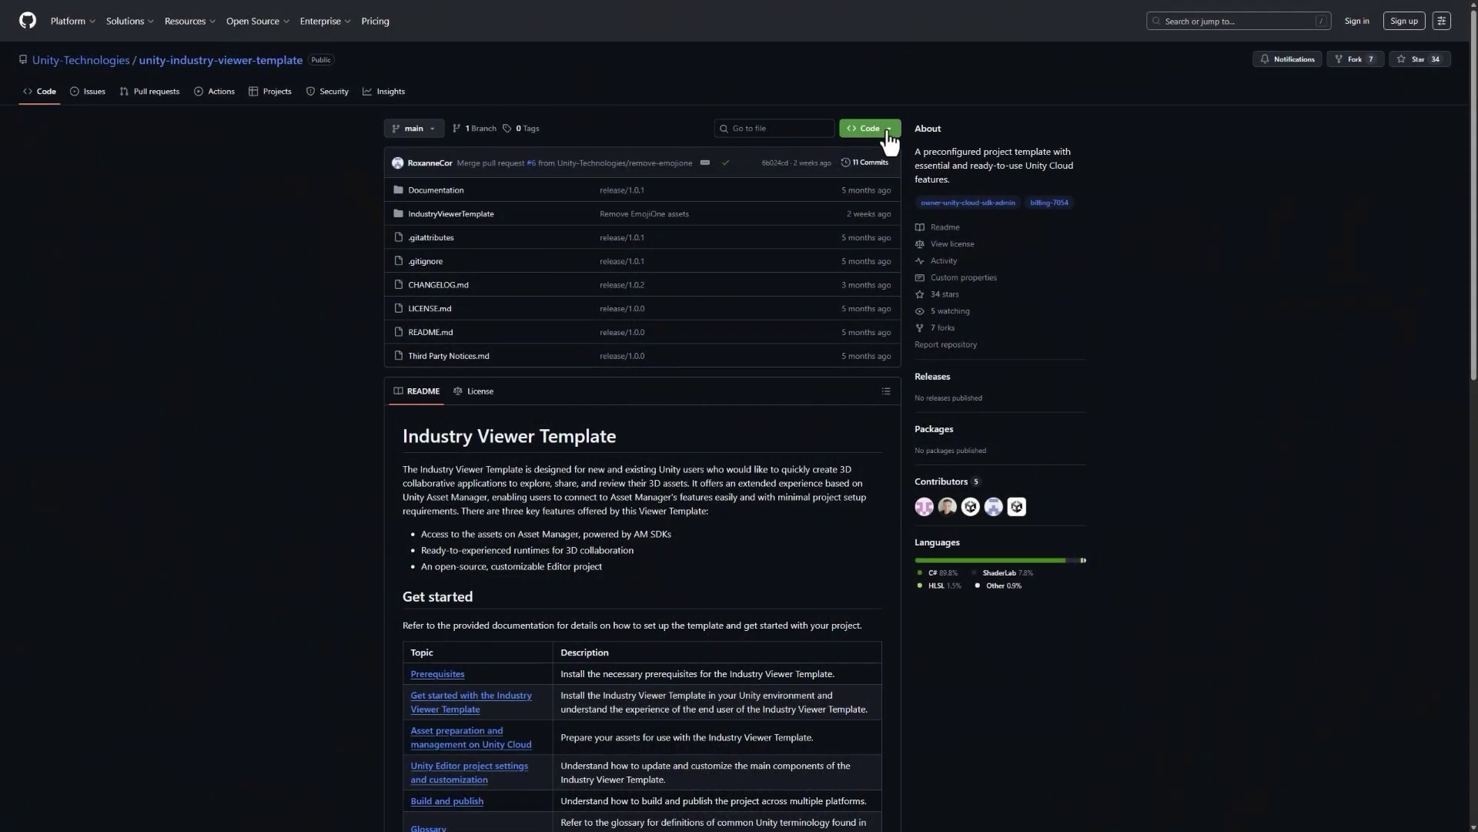
Bring up the repository's Code dropdown with Download ZIP, then Unity Hub's add-project options
{"action": "left_click", "coordinate": [890, 131]}
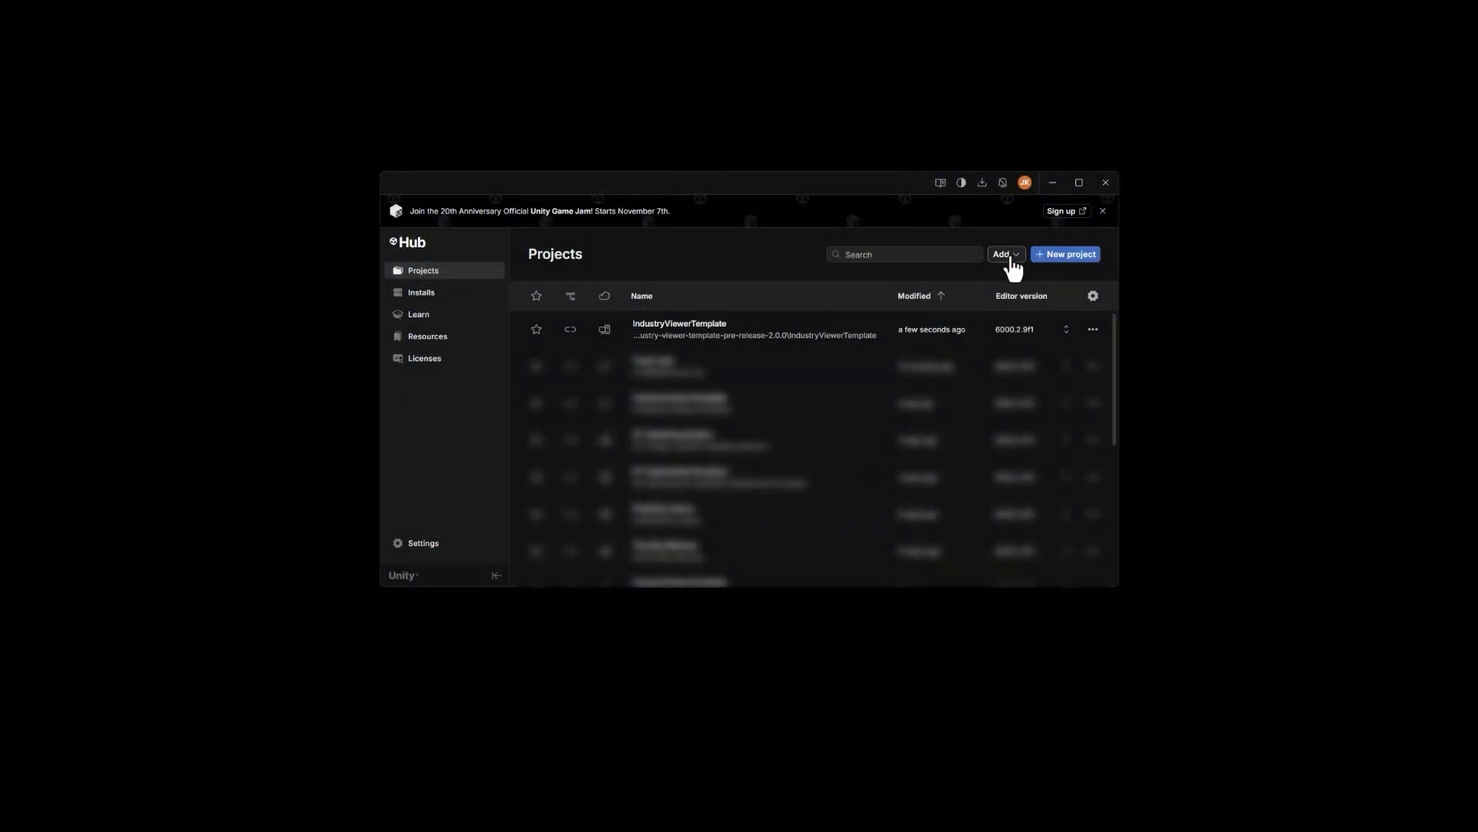
{"action": "left_click", "coordinate": [1004, 255]}
Add the industry-viewer-template-2.0.0/IndustryViewerTemplate folder from disk and launch the project
{"action": "left_click", "coordinate": [1037, 279]}
{"action": "double_click", "coordinate": [468, 263]}
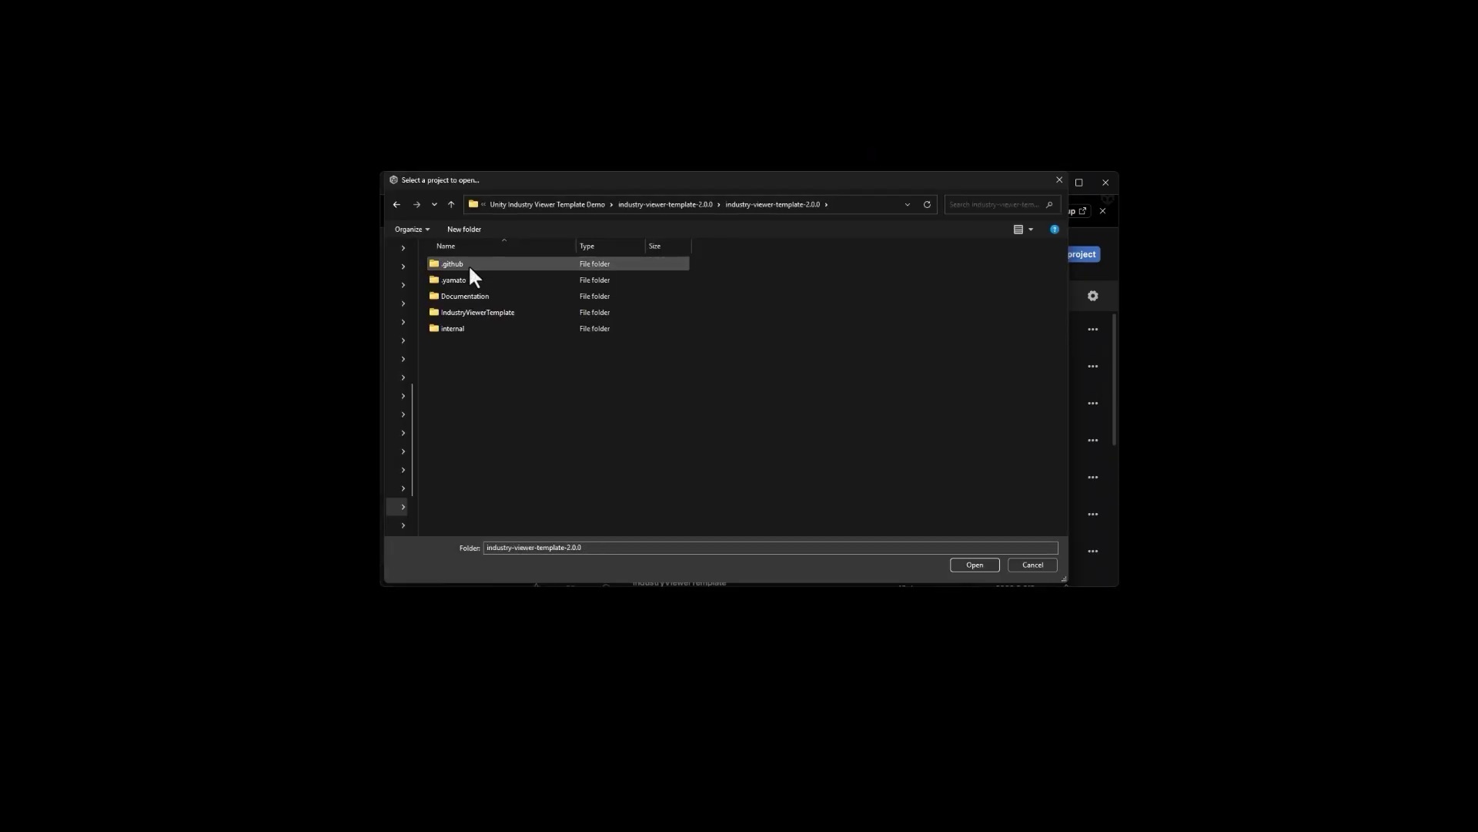
{"action": "double_click", "coordinate": [464, 308]}
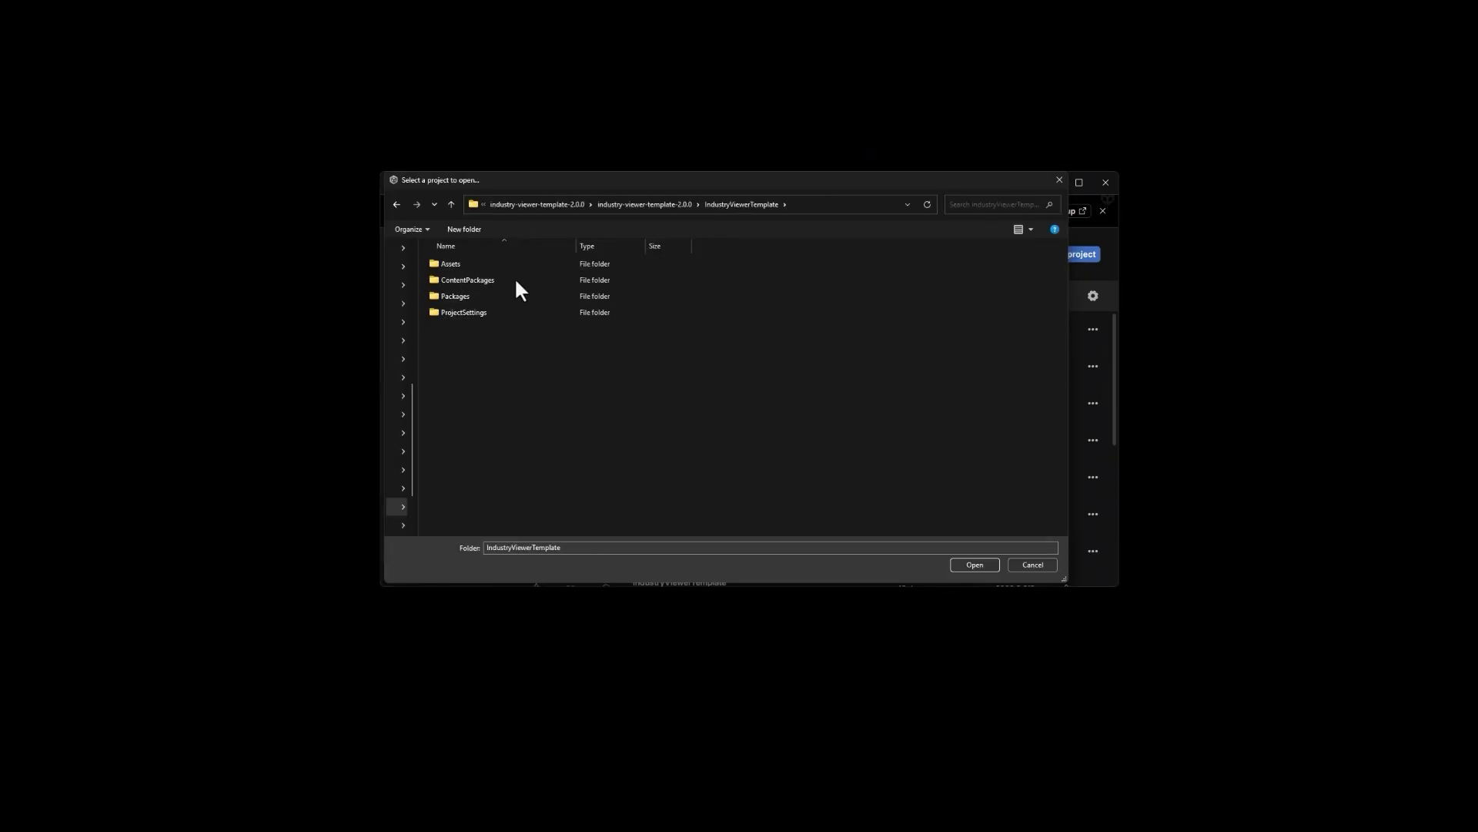
{"action": "left_click", "coordinate": [985, 563]}
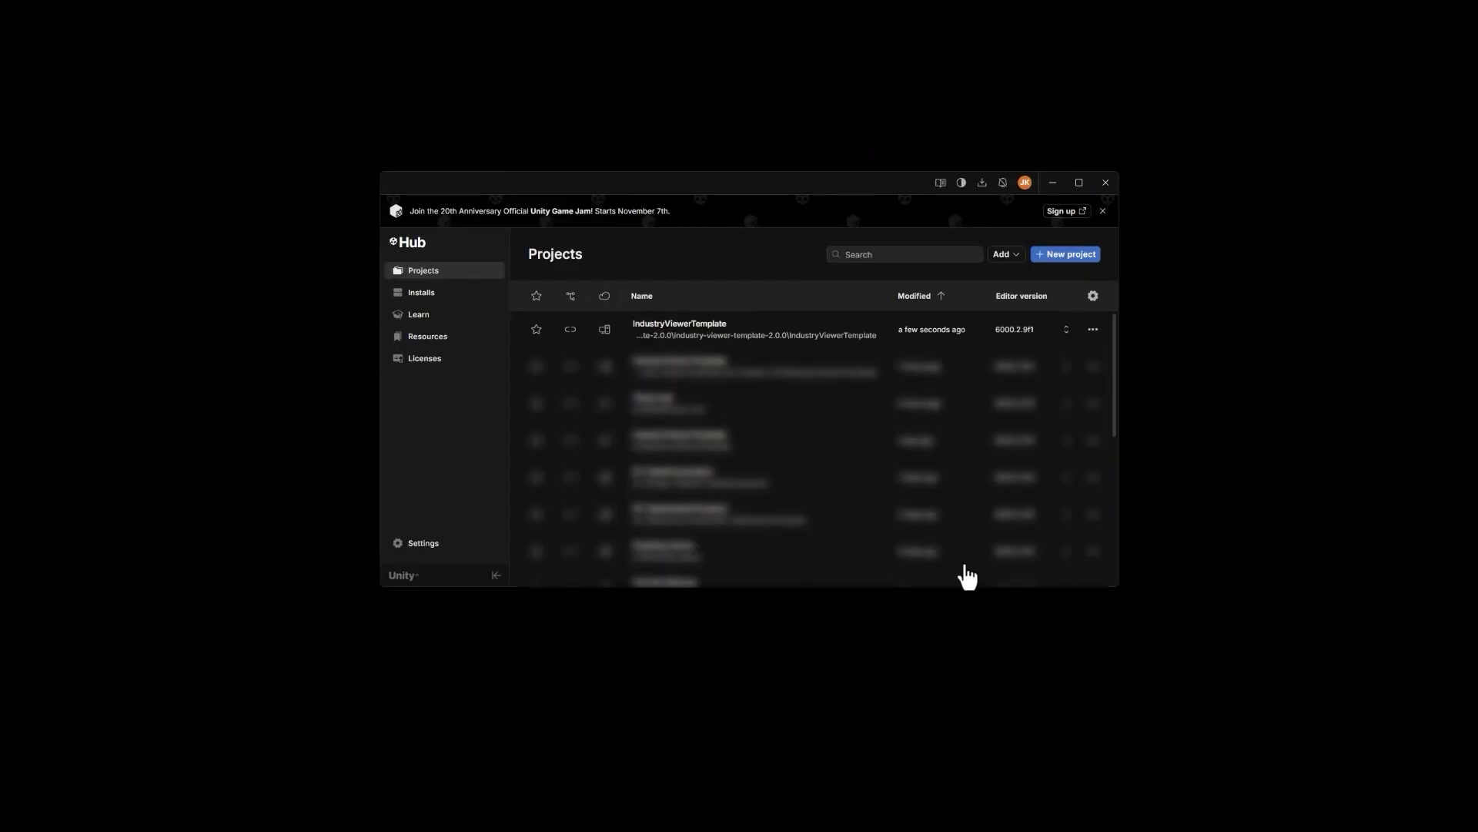
{"action": "left_click", "coordinate": [751, 337]}
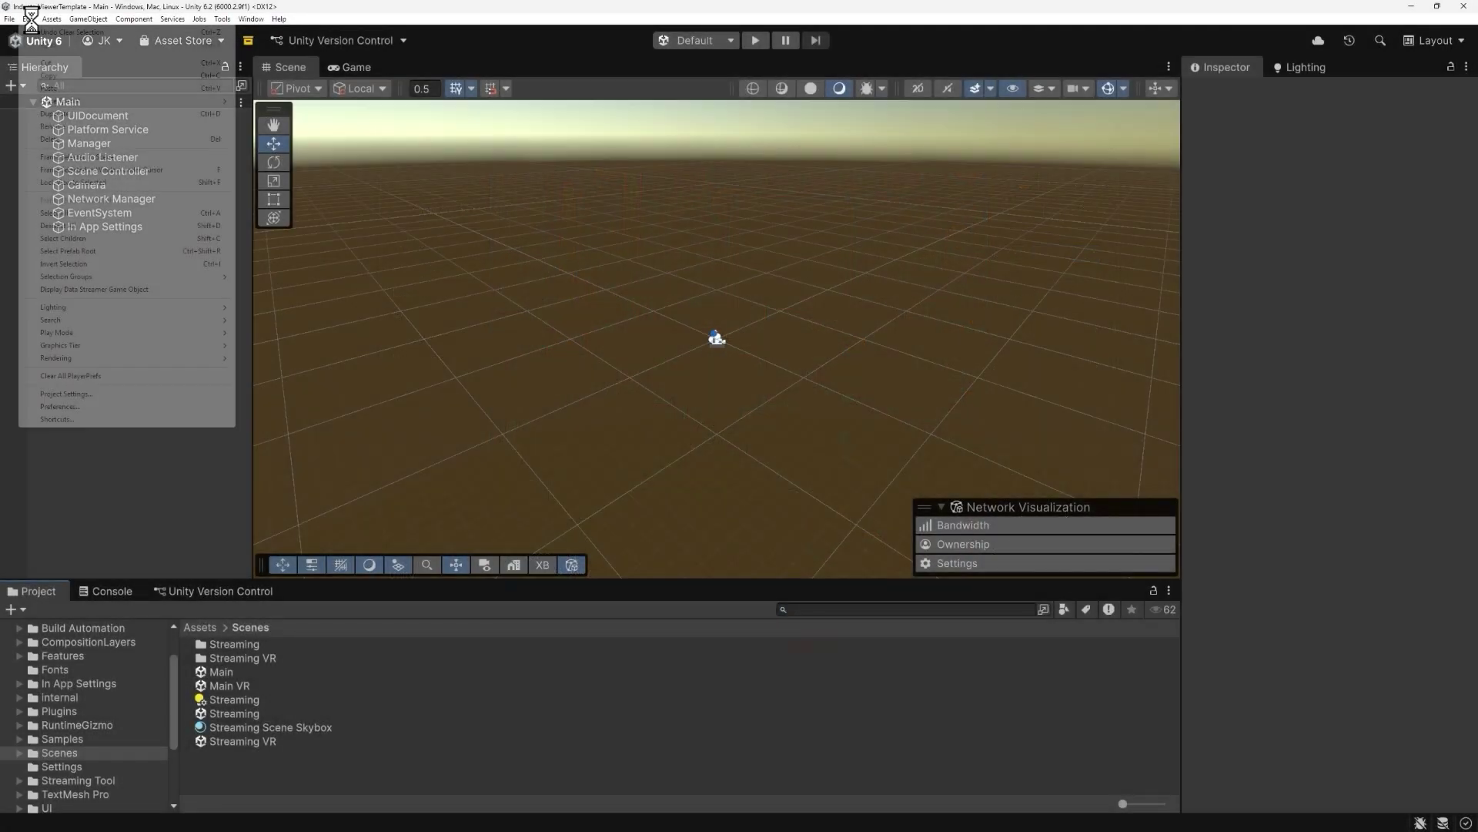
Open Project Settings and check the Services > Unity Cloud and XR Project Validation pages
{"action": "left_click", "coordinate": [29, 18]}
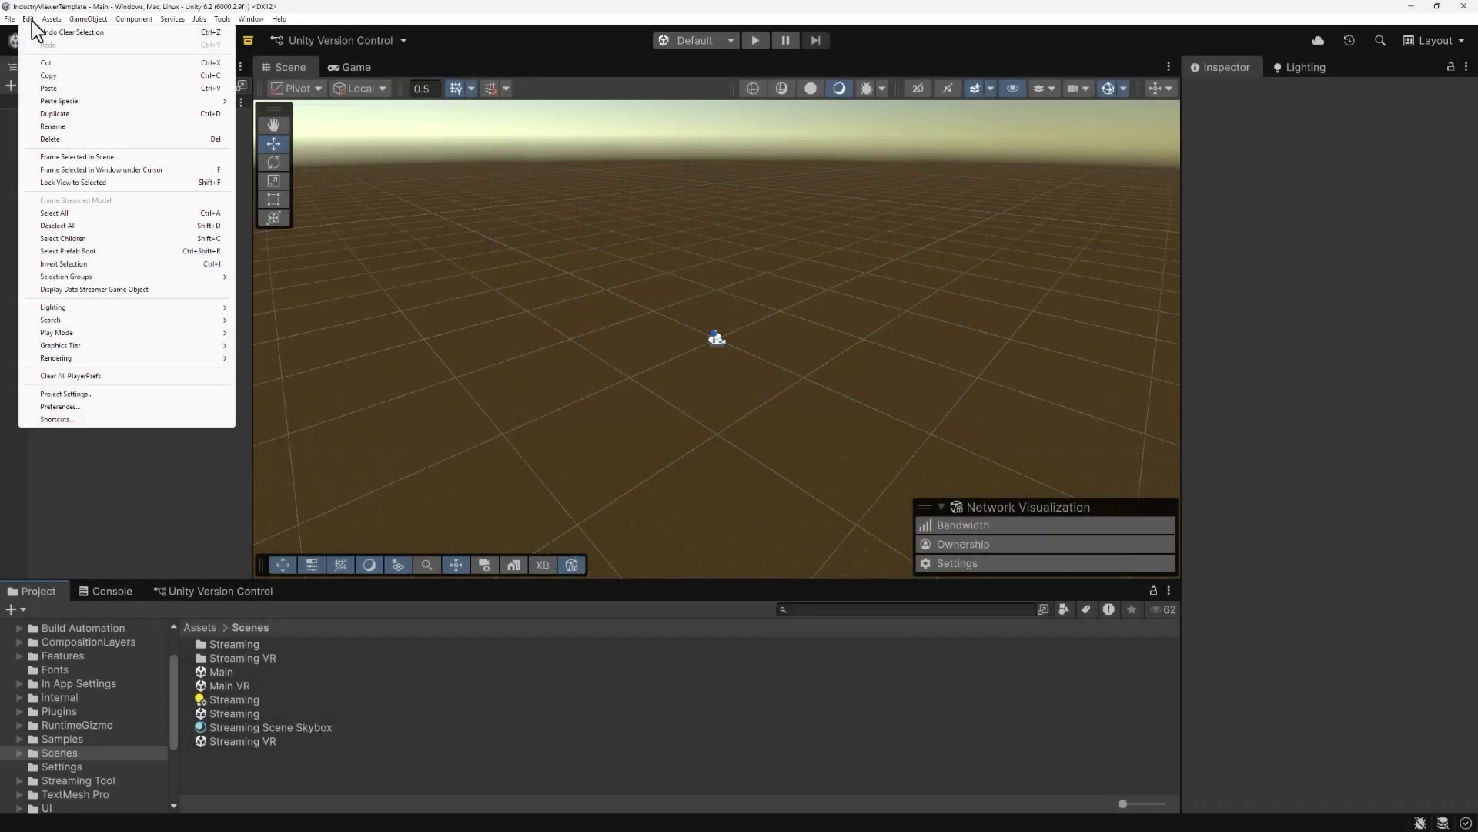
{"action": "left_click", "coordinate": [91, 390]}
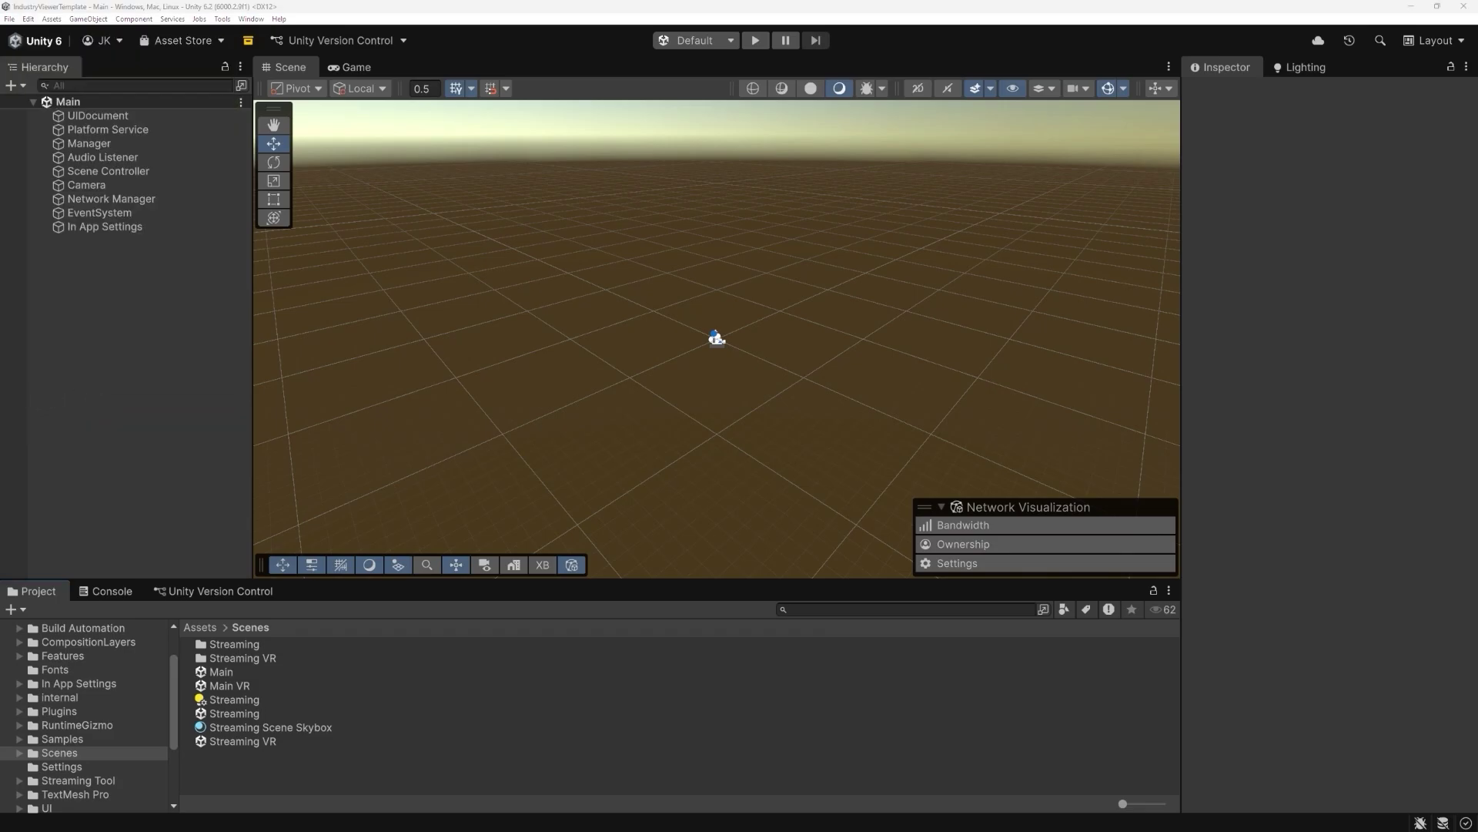
{"action": "left_click", "coordinate": [54, 466]}
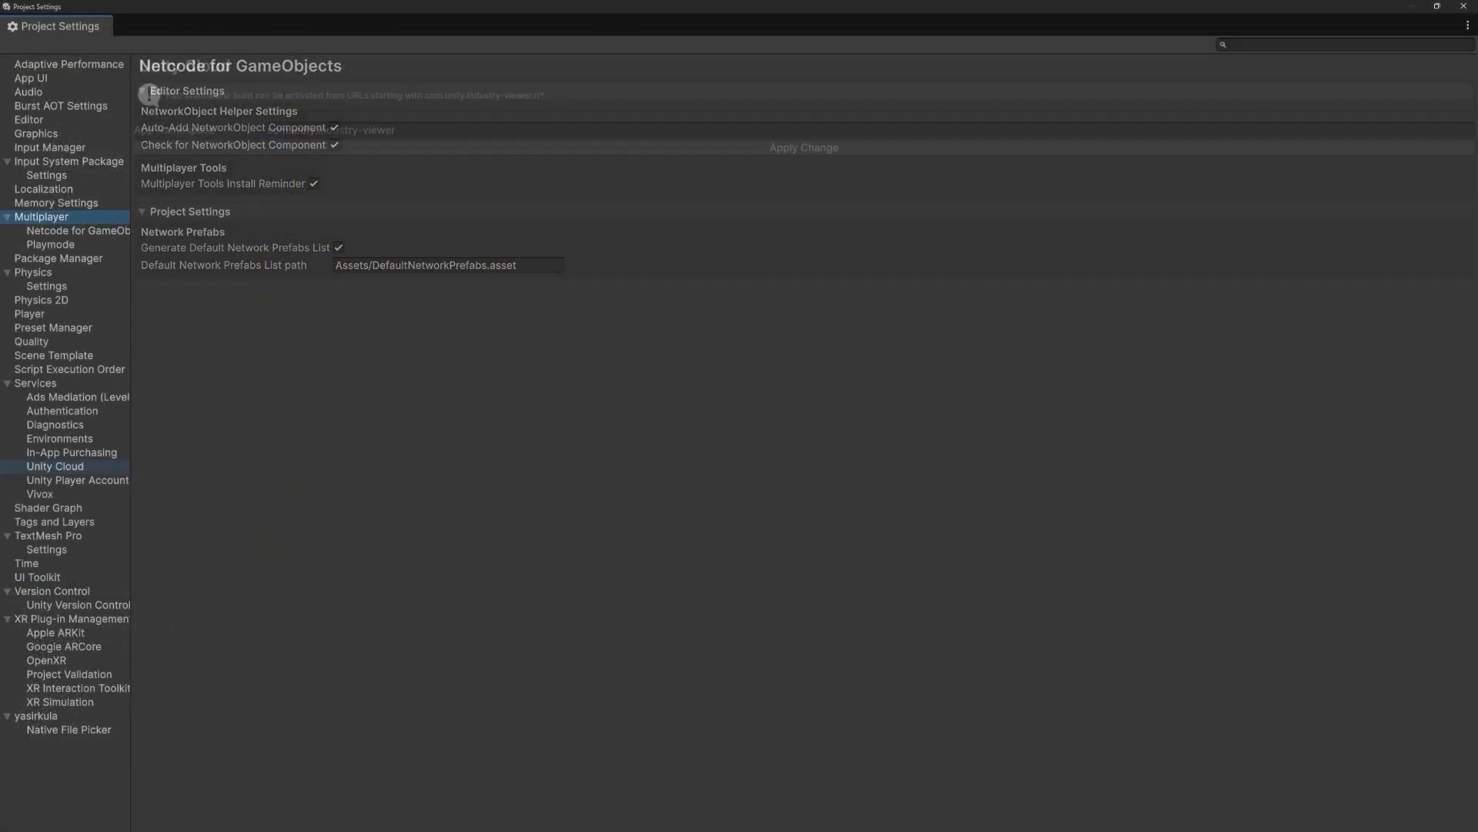
{"action": "left_click", "coordinate": [69, 674]}
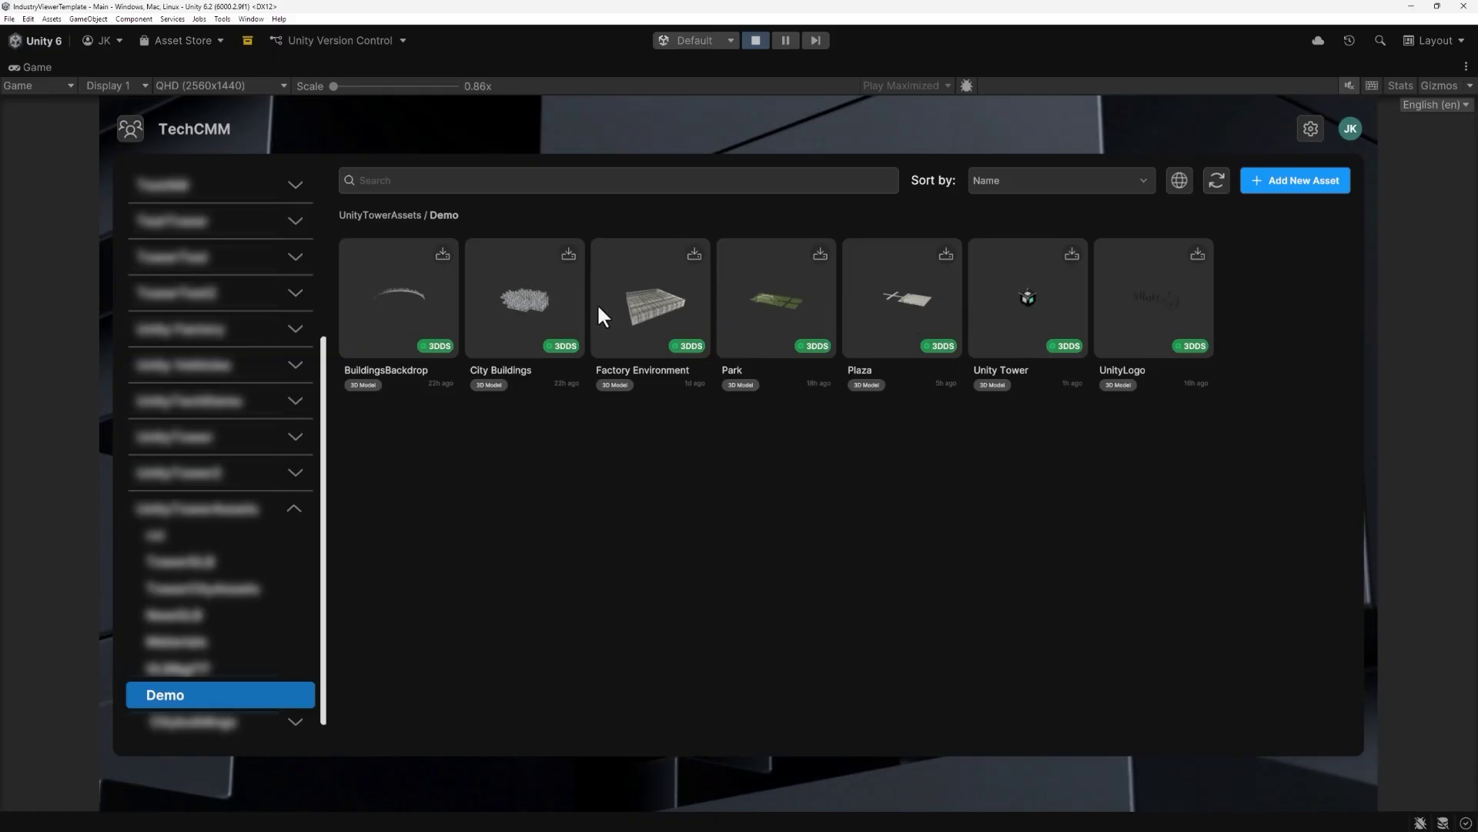
Link to the existing UnityTowerAssets cloud project under the TechCMM organization and confirm
{"action": "left_click", "coordinate": [896, 294]}
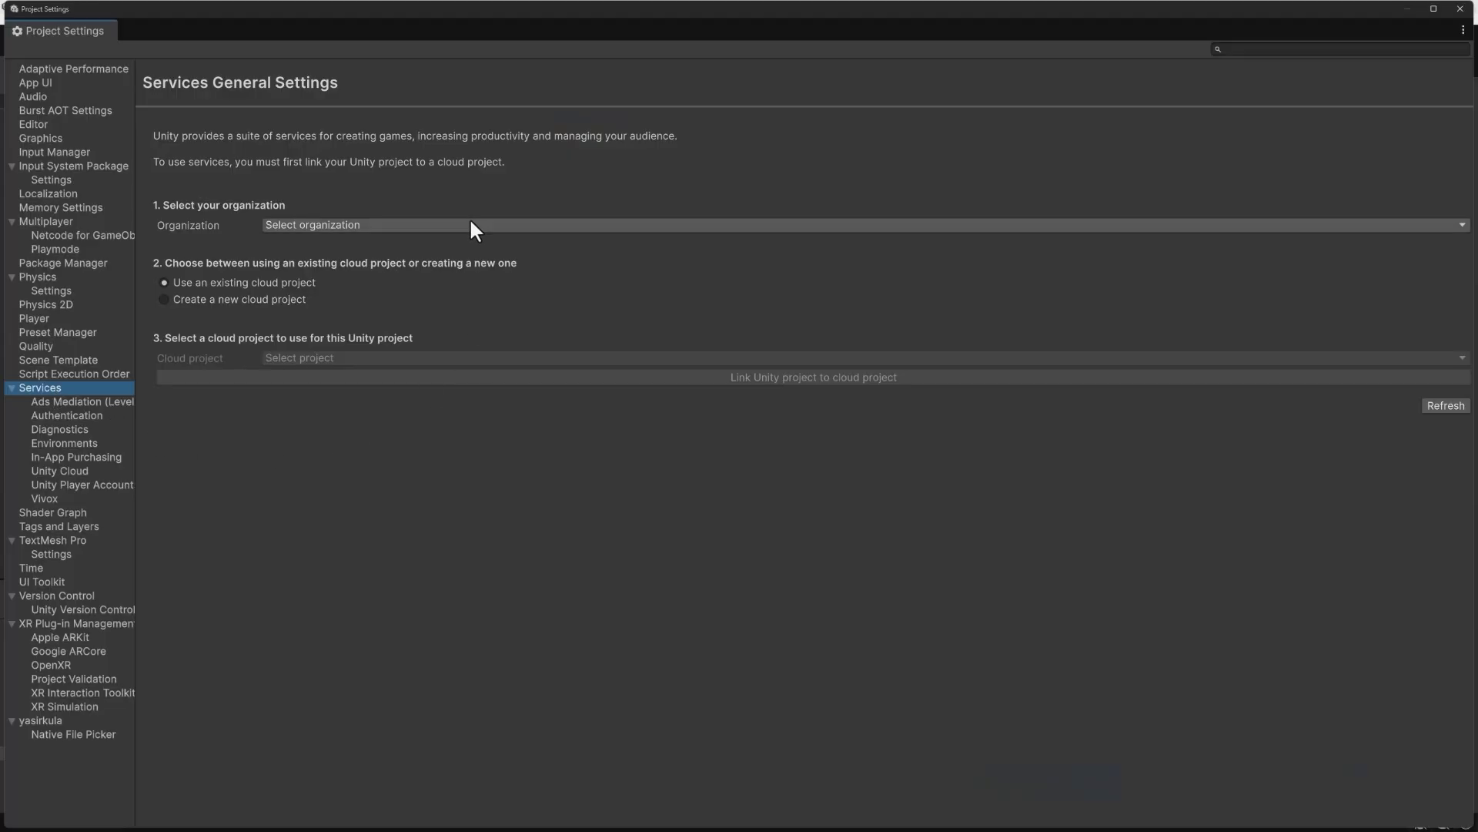
{"action": "left_click", "coordinate": [469, 224]}
{"action": "left_click", "coordinate": [307, 279]}
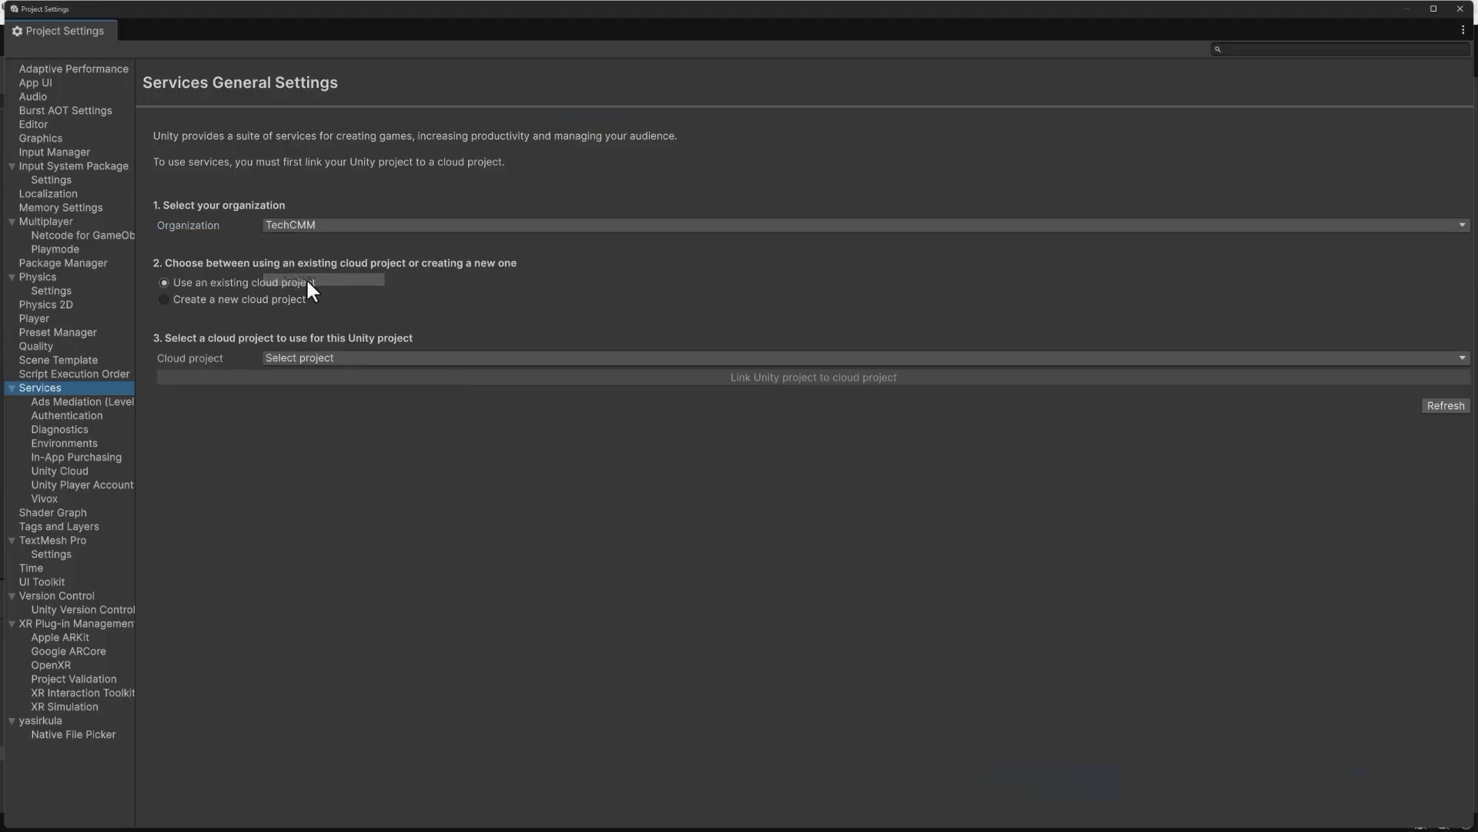
{"action": "left_click", "coordinate": [188, 281]}
{"action": "left_click", "coordinate": [342, 357]}
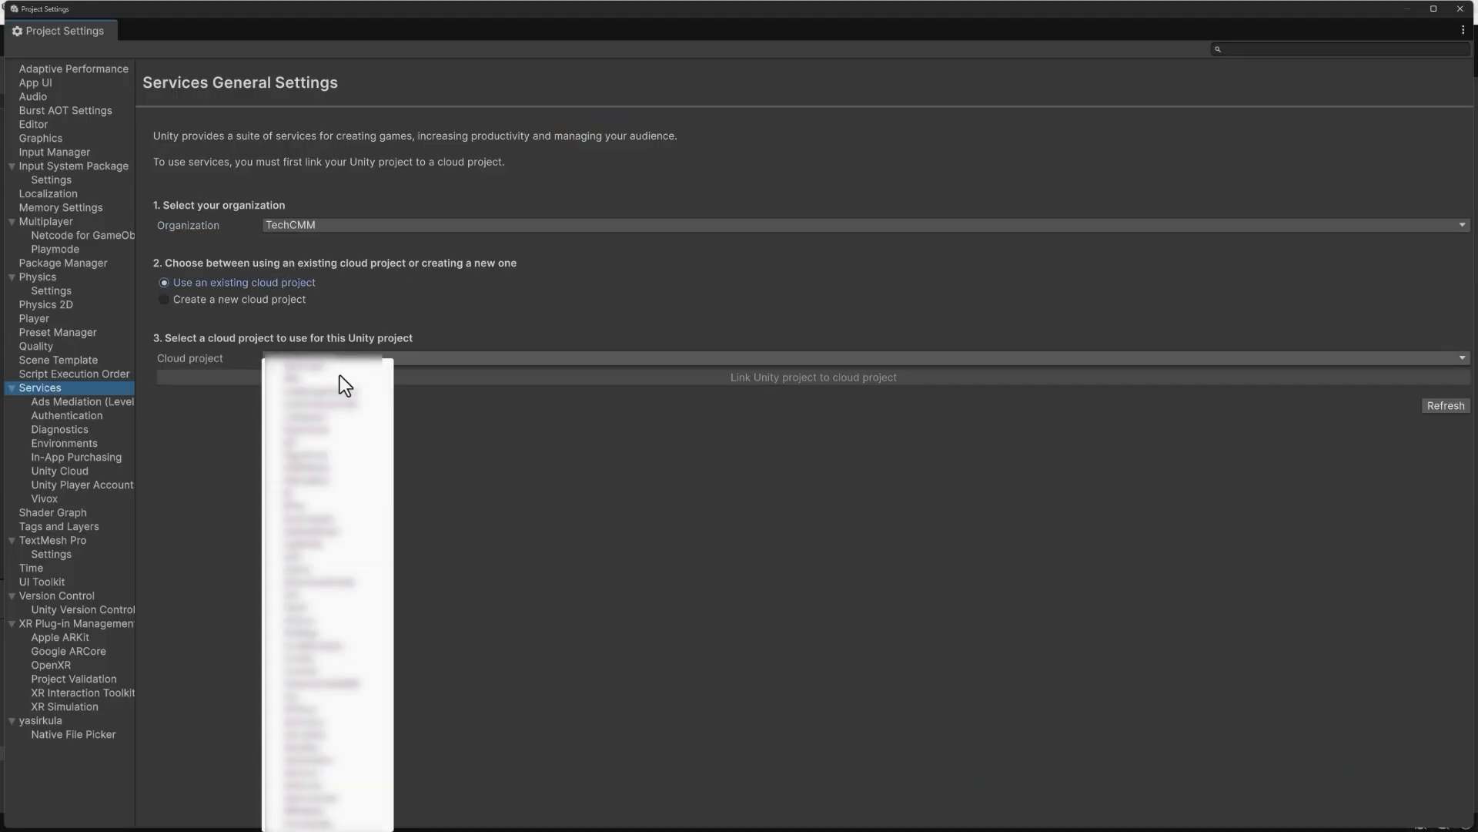
{"action": "left_click", "coordinate": [312, 798]}
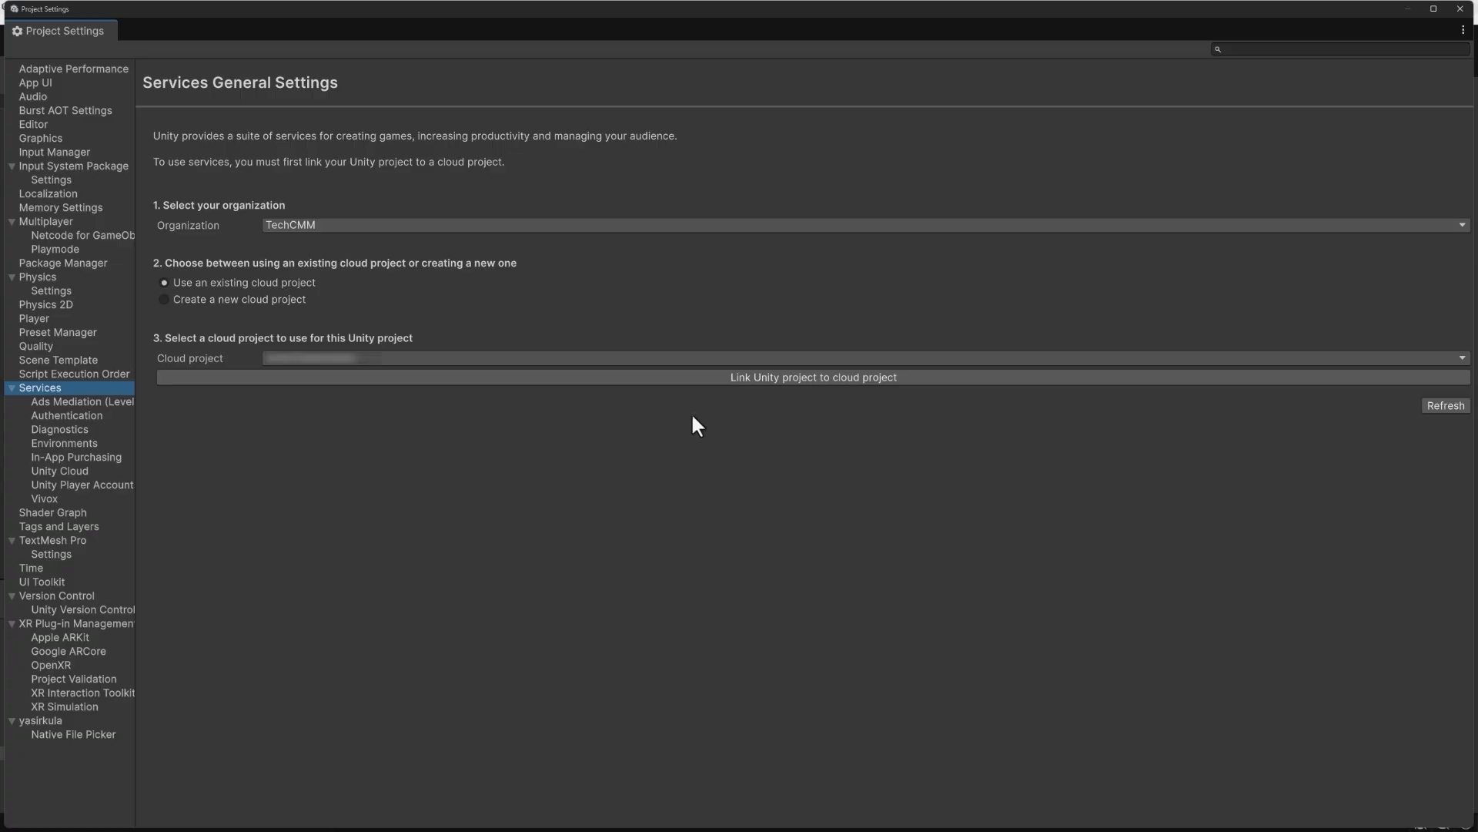
{"action": "left_click", "coordinate": [819, 377]}
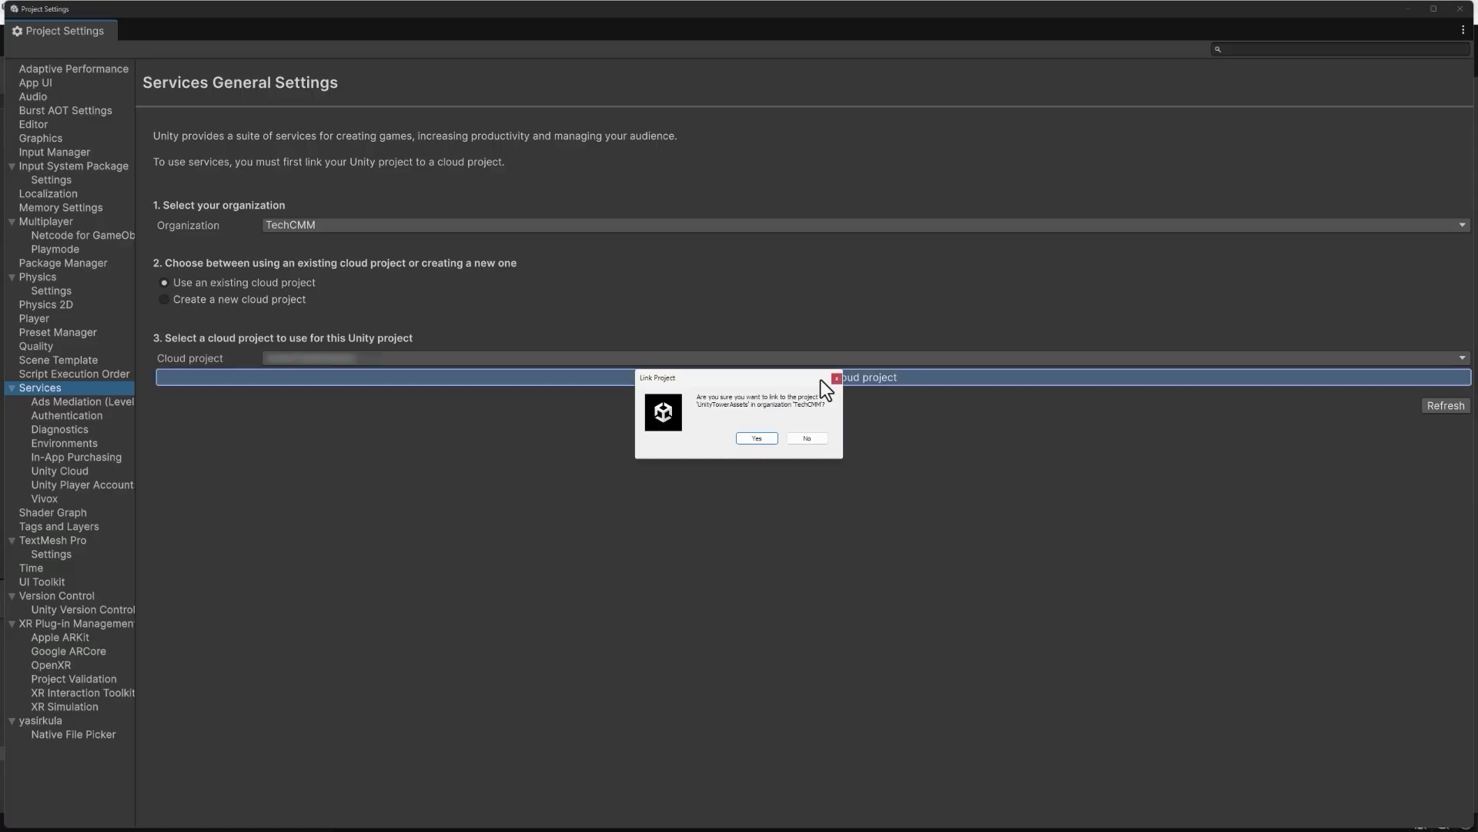
{"action": "left_click", "coordinate": [757, 438]}
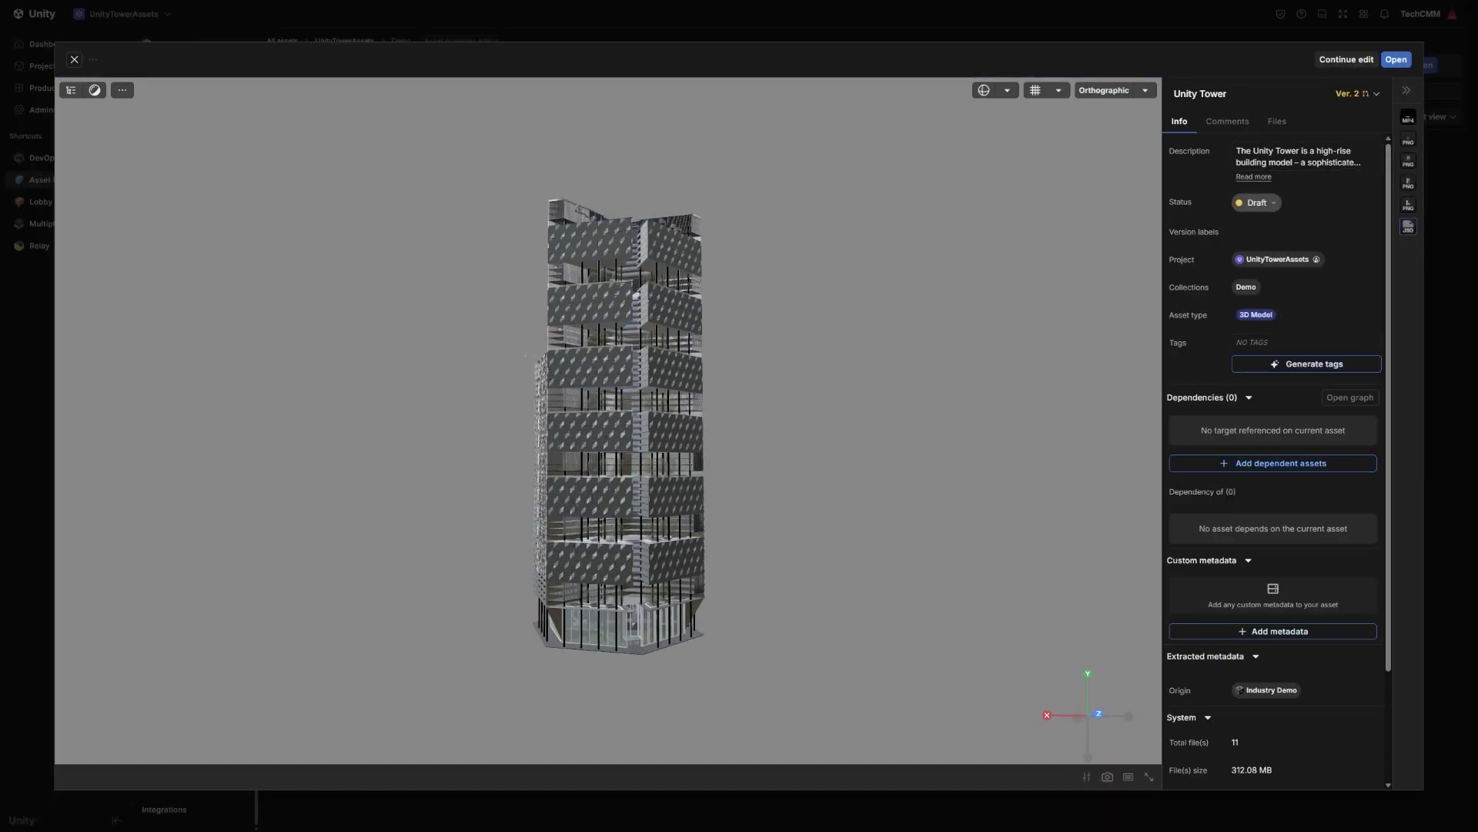
Show the tower's part hierarchy, then open the Demo collection in Asset Manager
{"action": "left_click", "coordinate": [70, 90]}
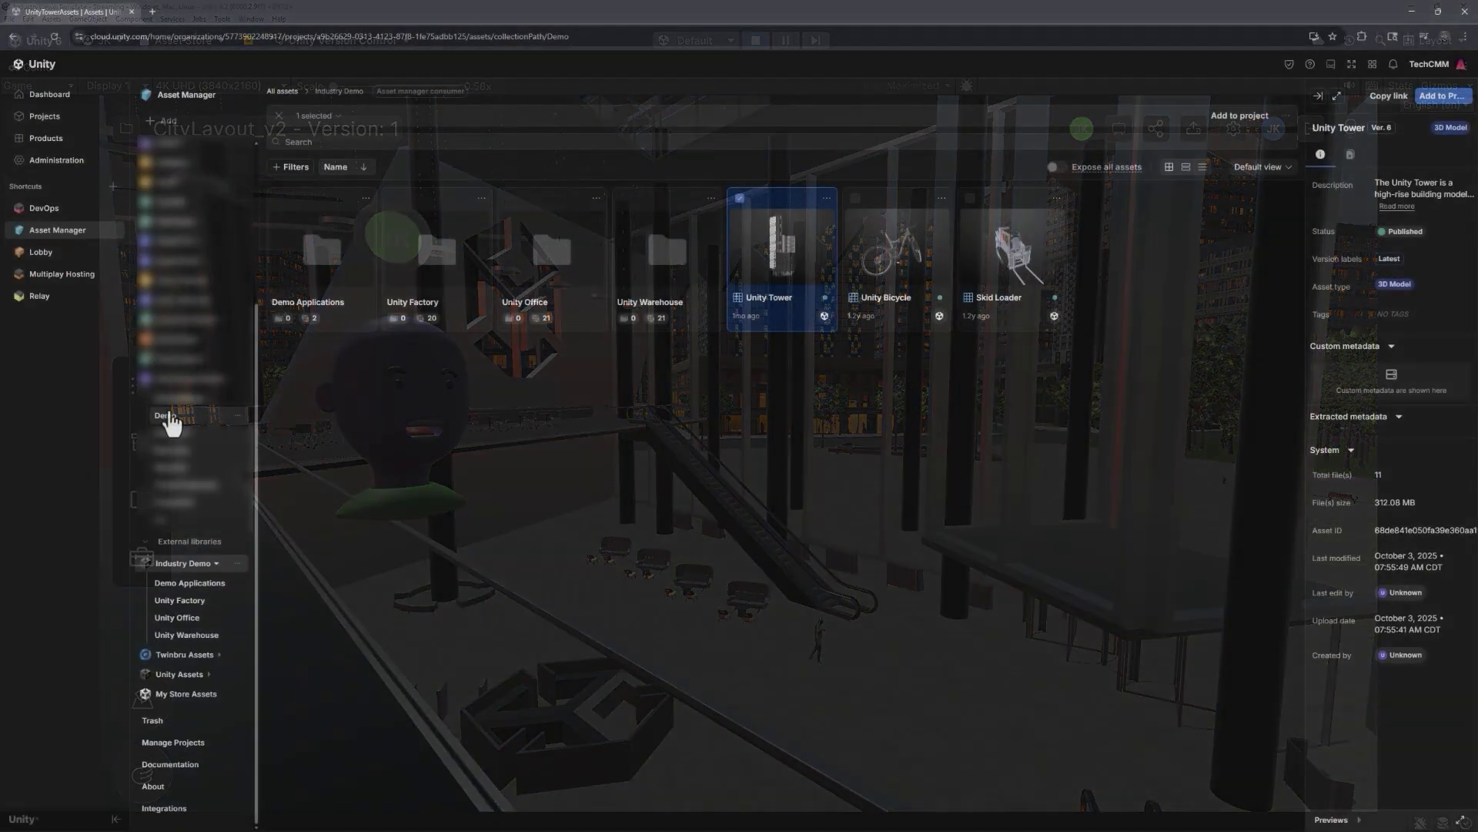
{"action": "left_click", "coordinate": [166, 416]}
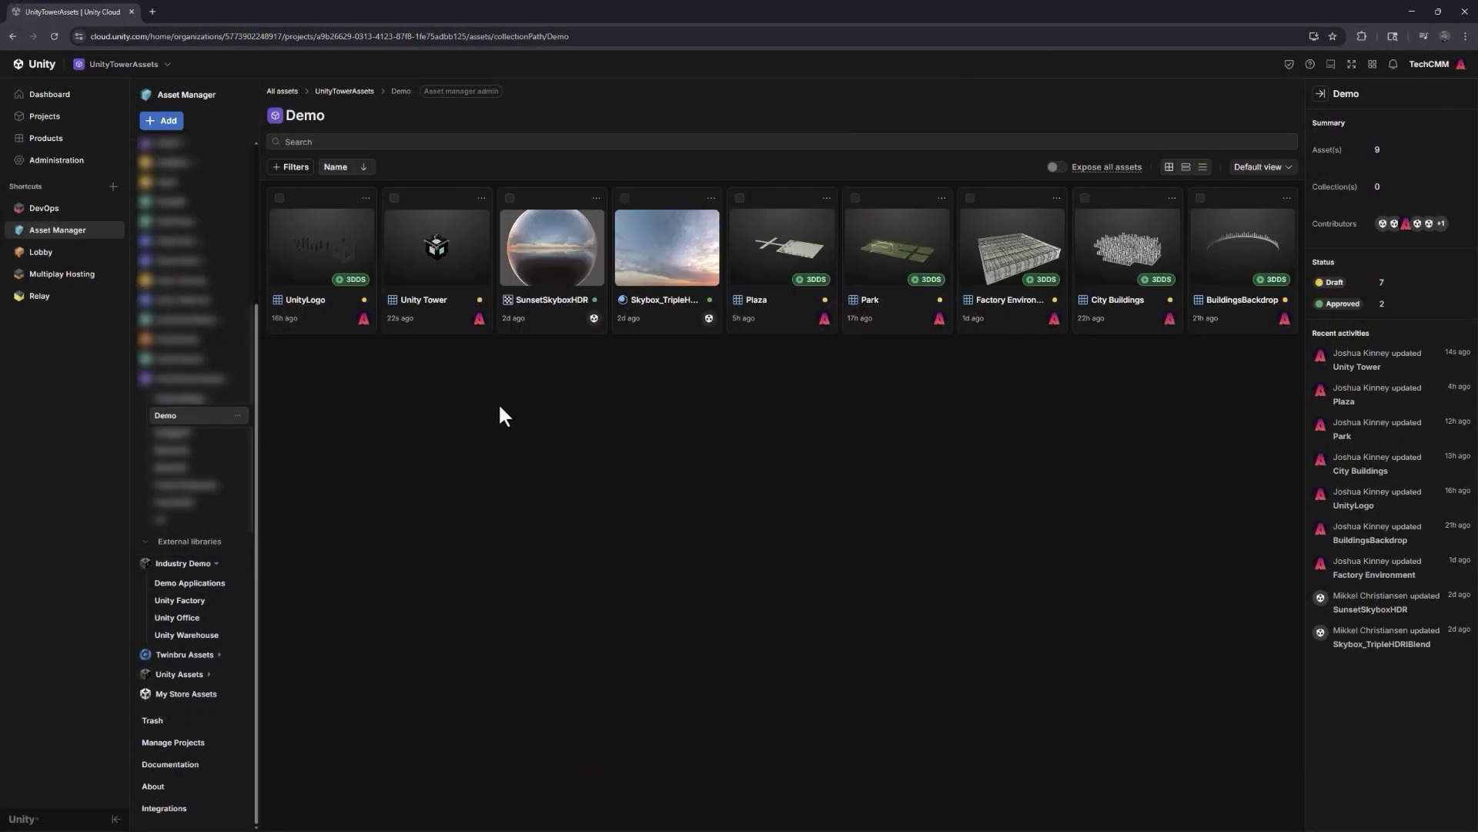
Prepare Unity Tower's Source dataset for 3D Data Streaming and save it as version 2
{"action": "left_click", "coordinate": [441, 257]}
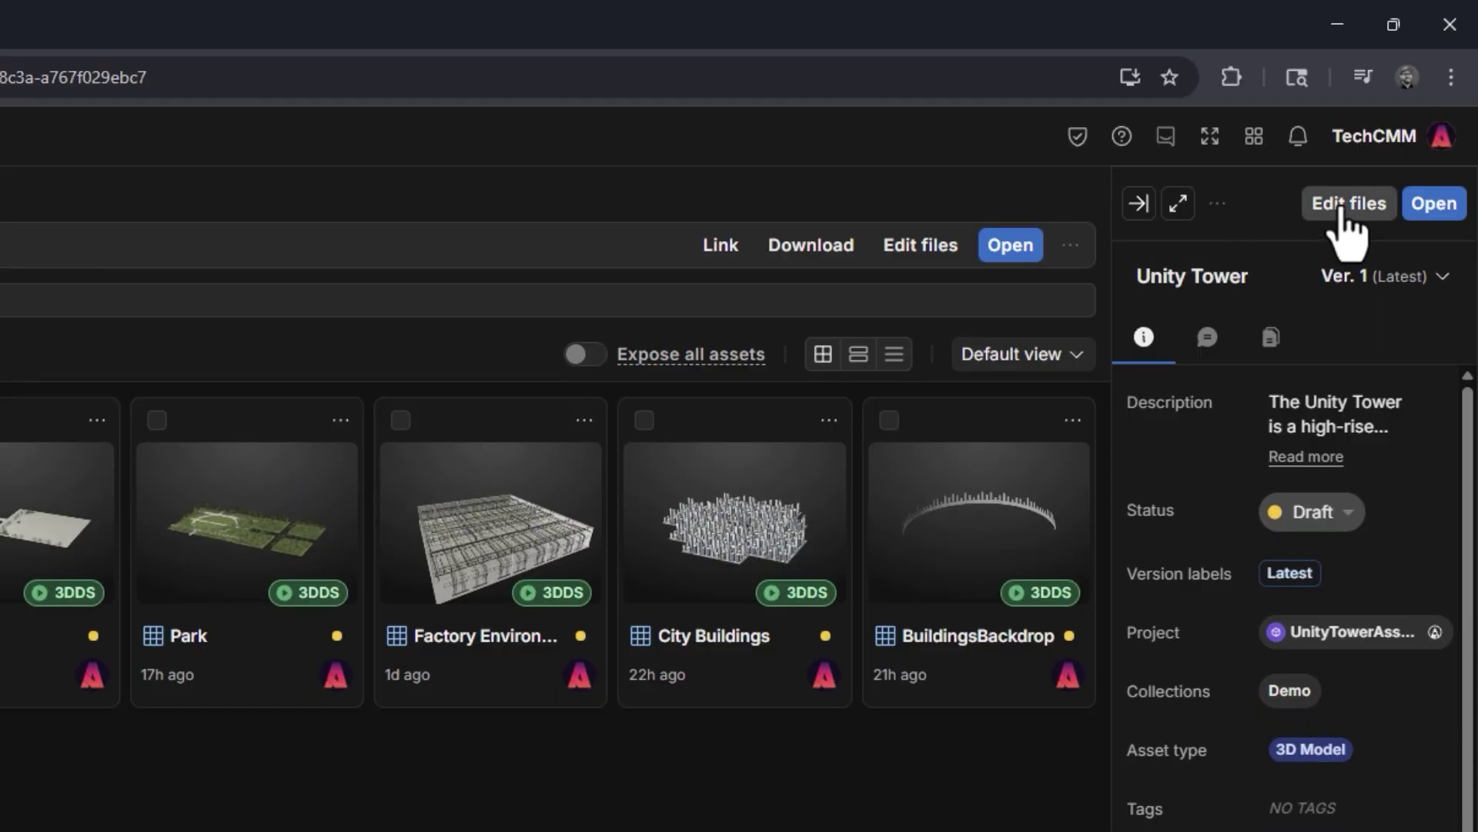
{"action": "left_click", "coordinate": [1346, 204]}
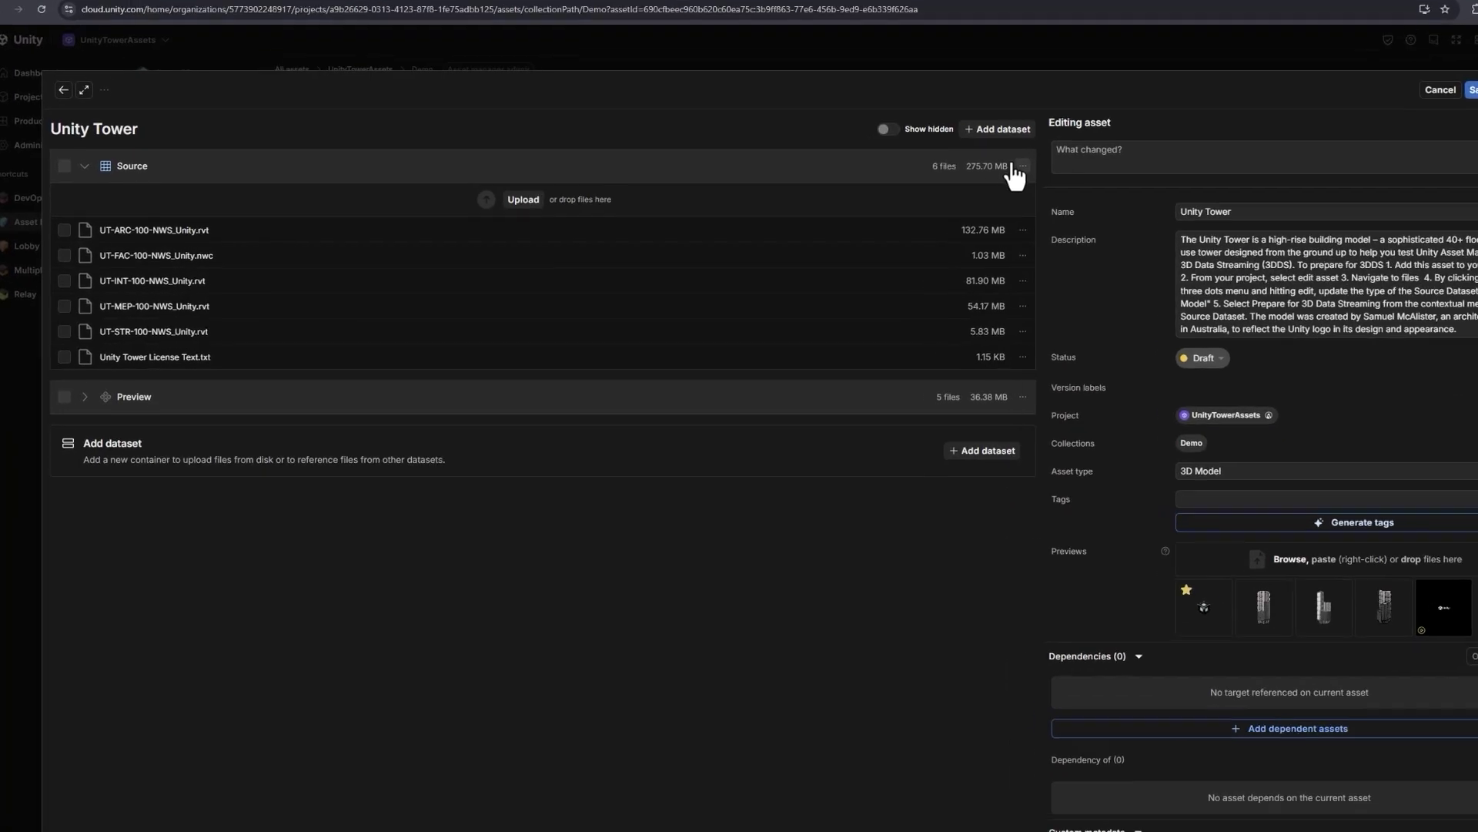
{"action": "left_click", "coordinate": [1021, 167]}
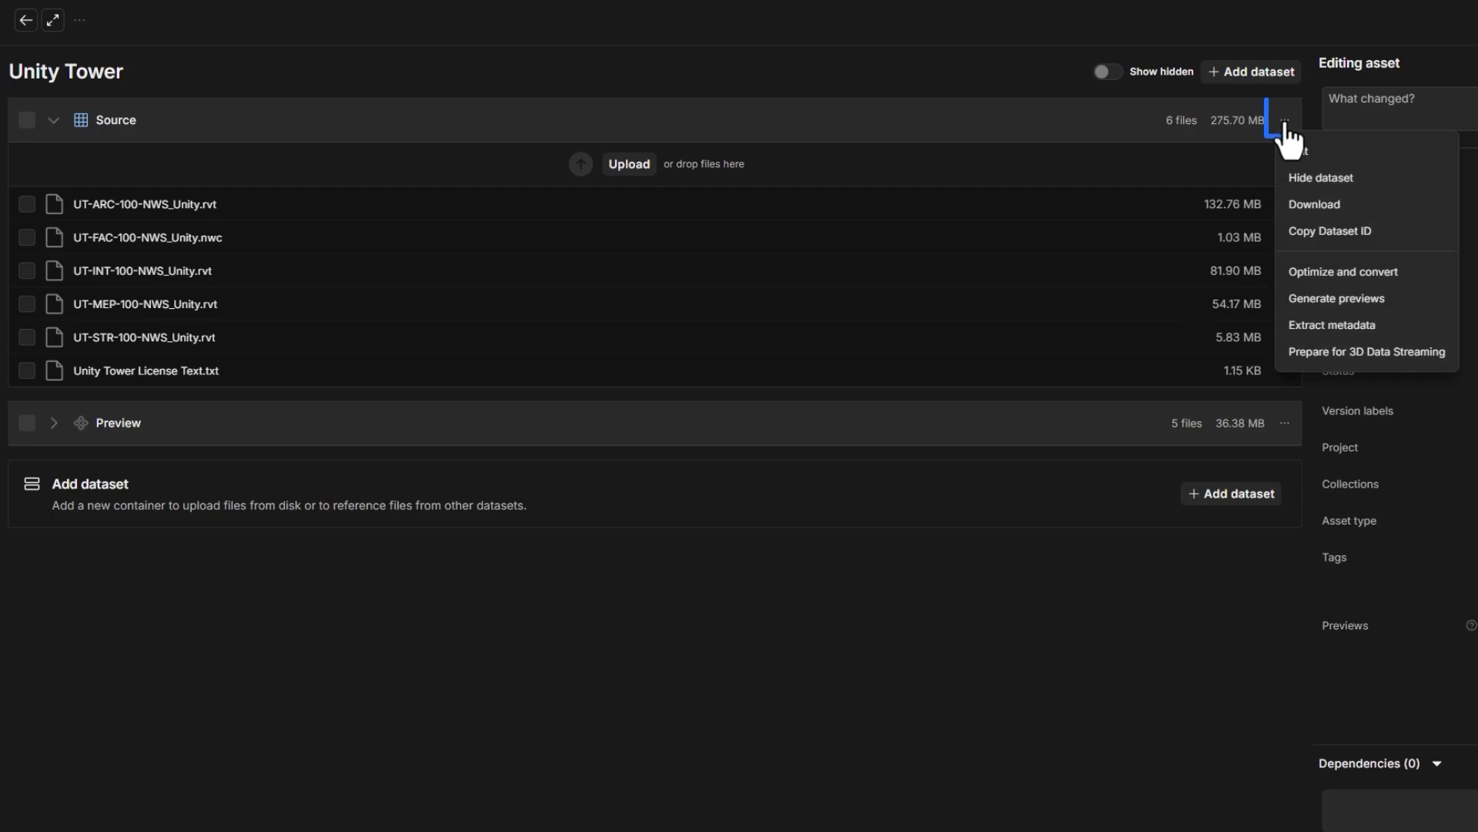
{"action": "left_click", "coordinate": [1327, 357]}
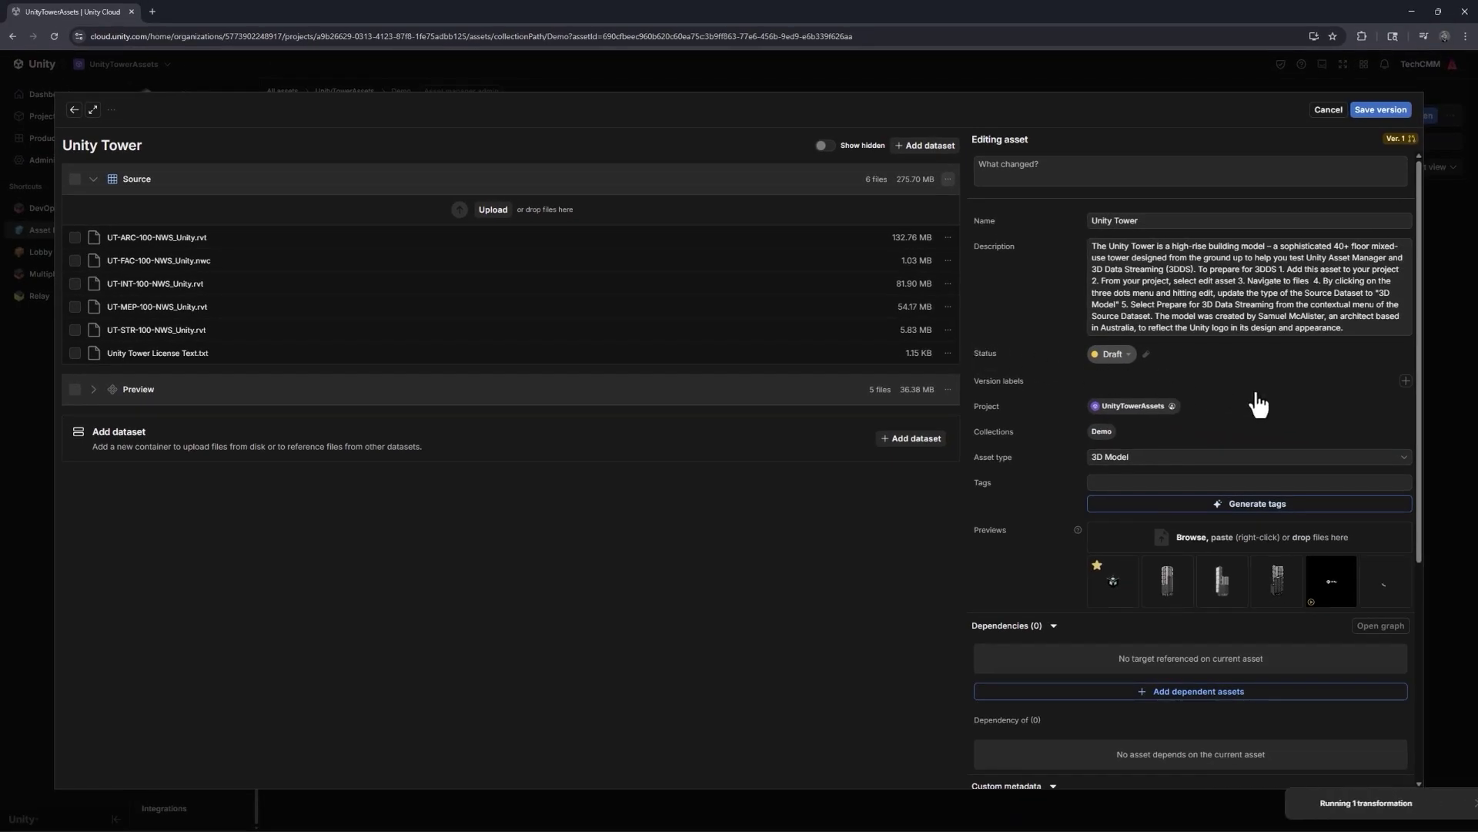
{"action": "left_click", "coordinate": [1397, 112]}
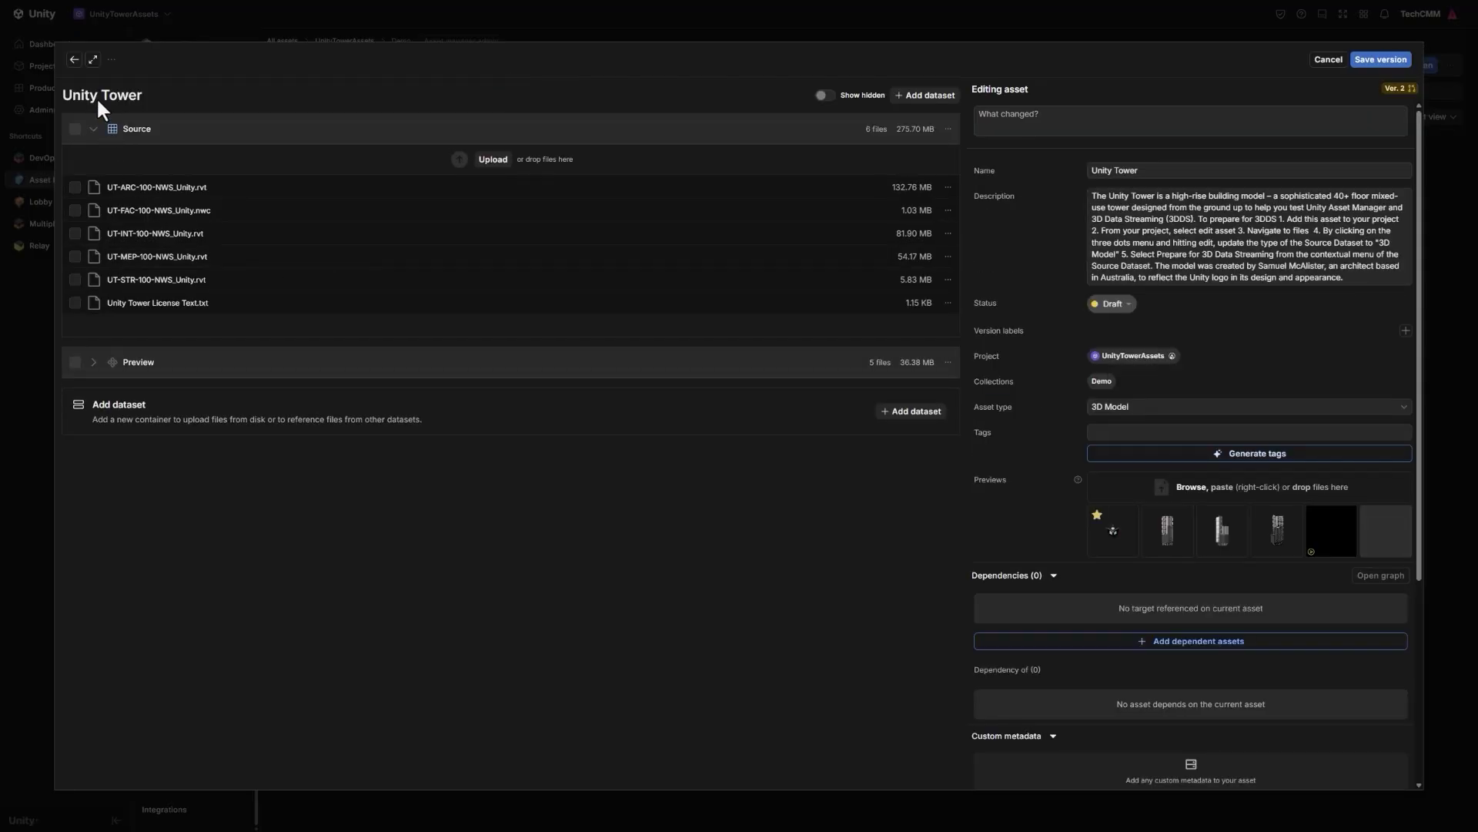
{"action": "left_click", "coordinate": [74, 60]}
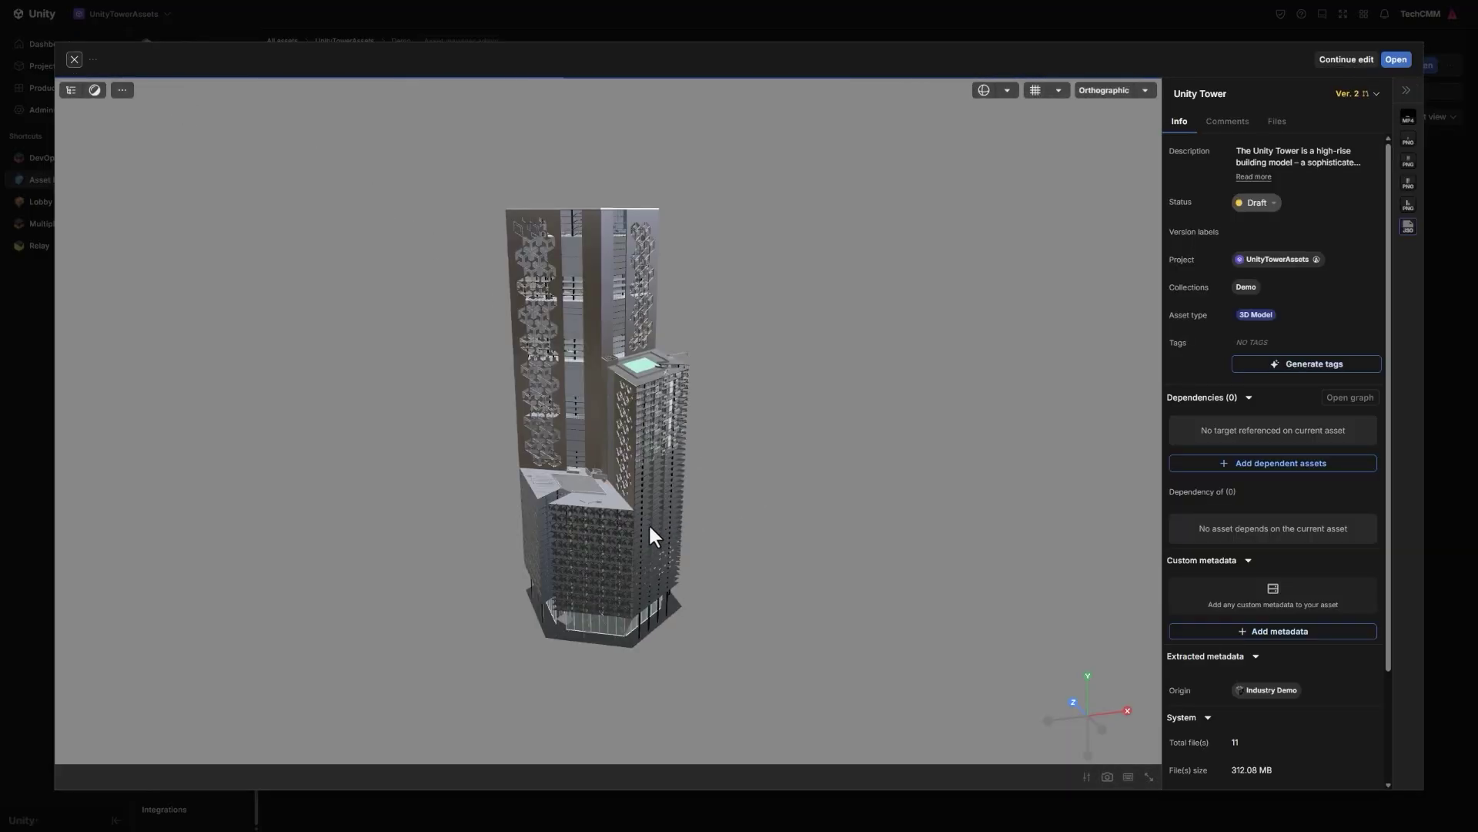
Orbit the tower and expand Unity Tower STR in the model part list
{"action": "left_click_drag", "start_coordinate": [616, 551], "coordinate": [1159, 470]}
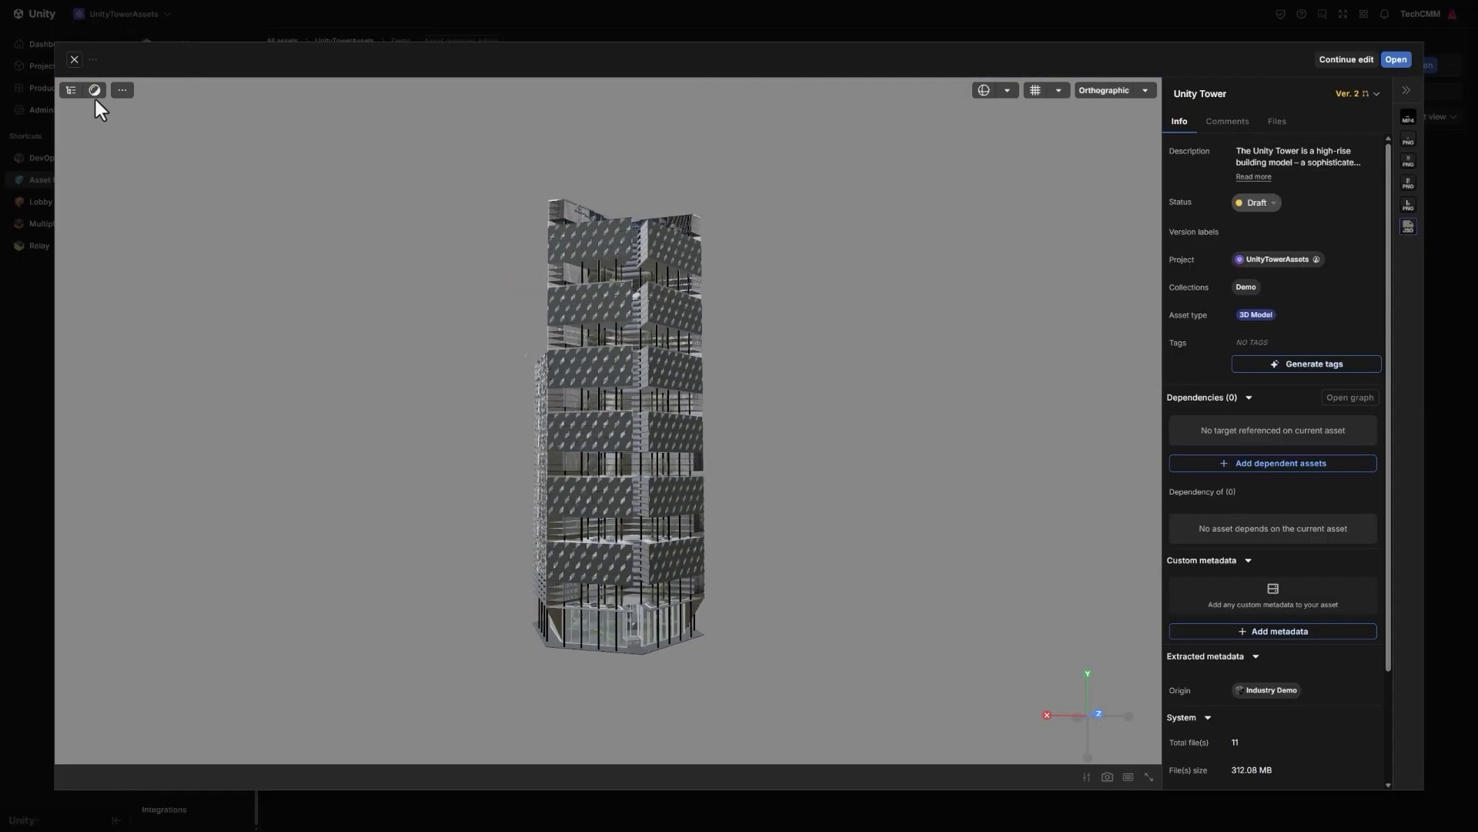
{"action": "left_click", "coordinate": [71, 90]}
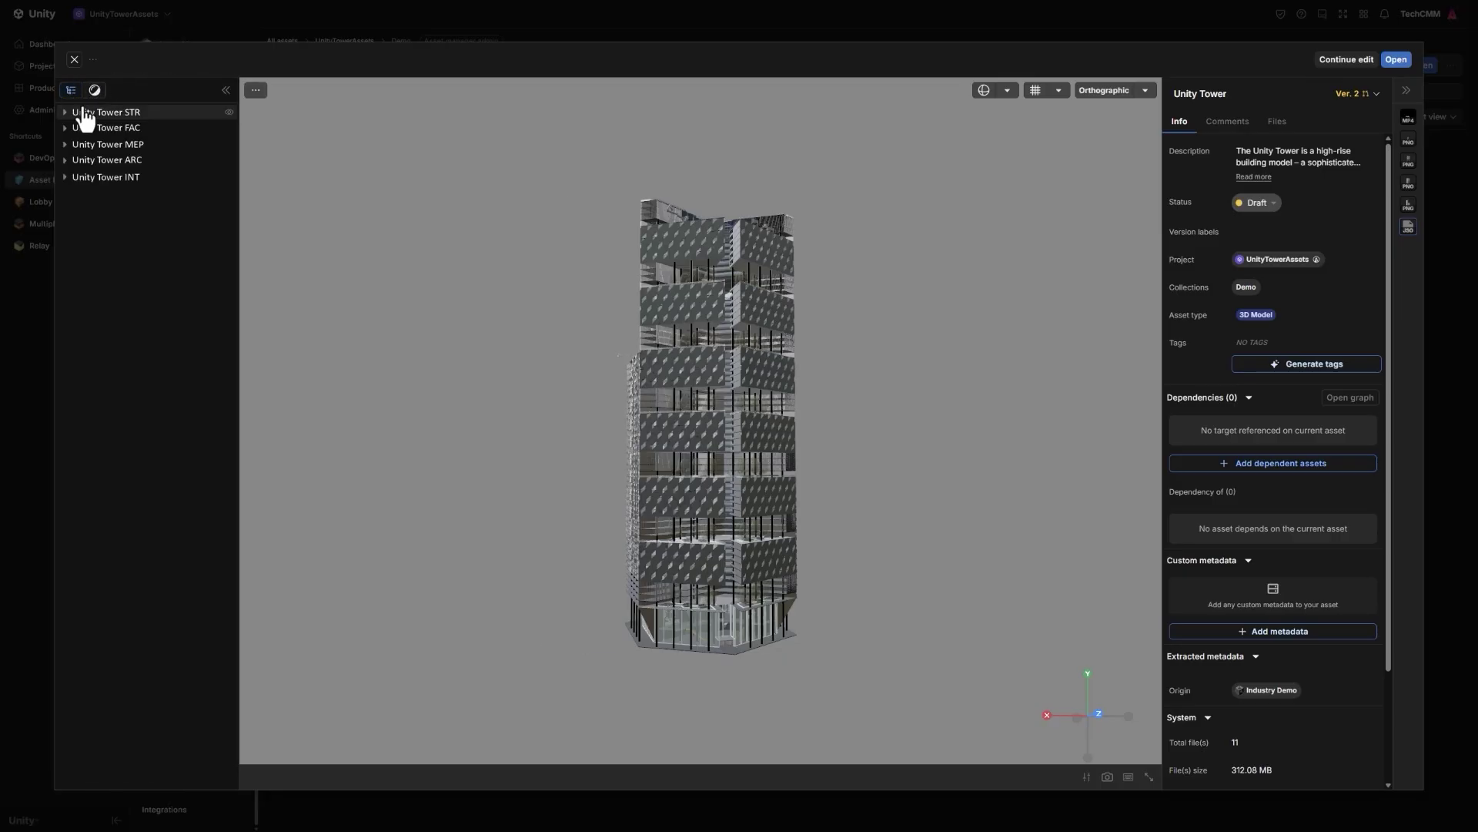
{"action": "left_click", "coordinate": [65, 113]}
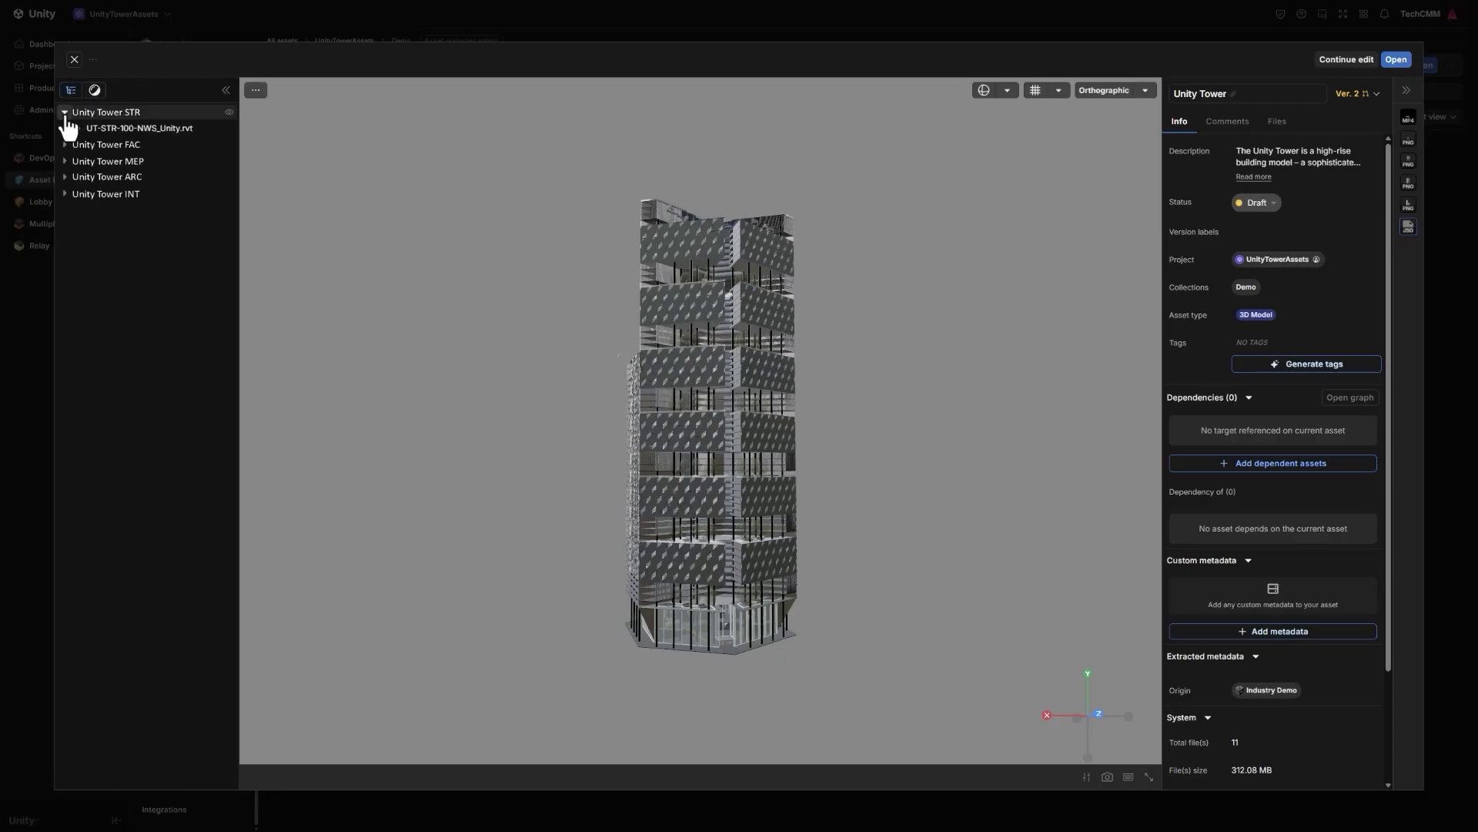
Cycle material overrides through Albedo, Emission, Metalness, Normal Map, Occlusion Map and Roughness
{"action": "left_click", "coordinate": [95, 91]}
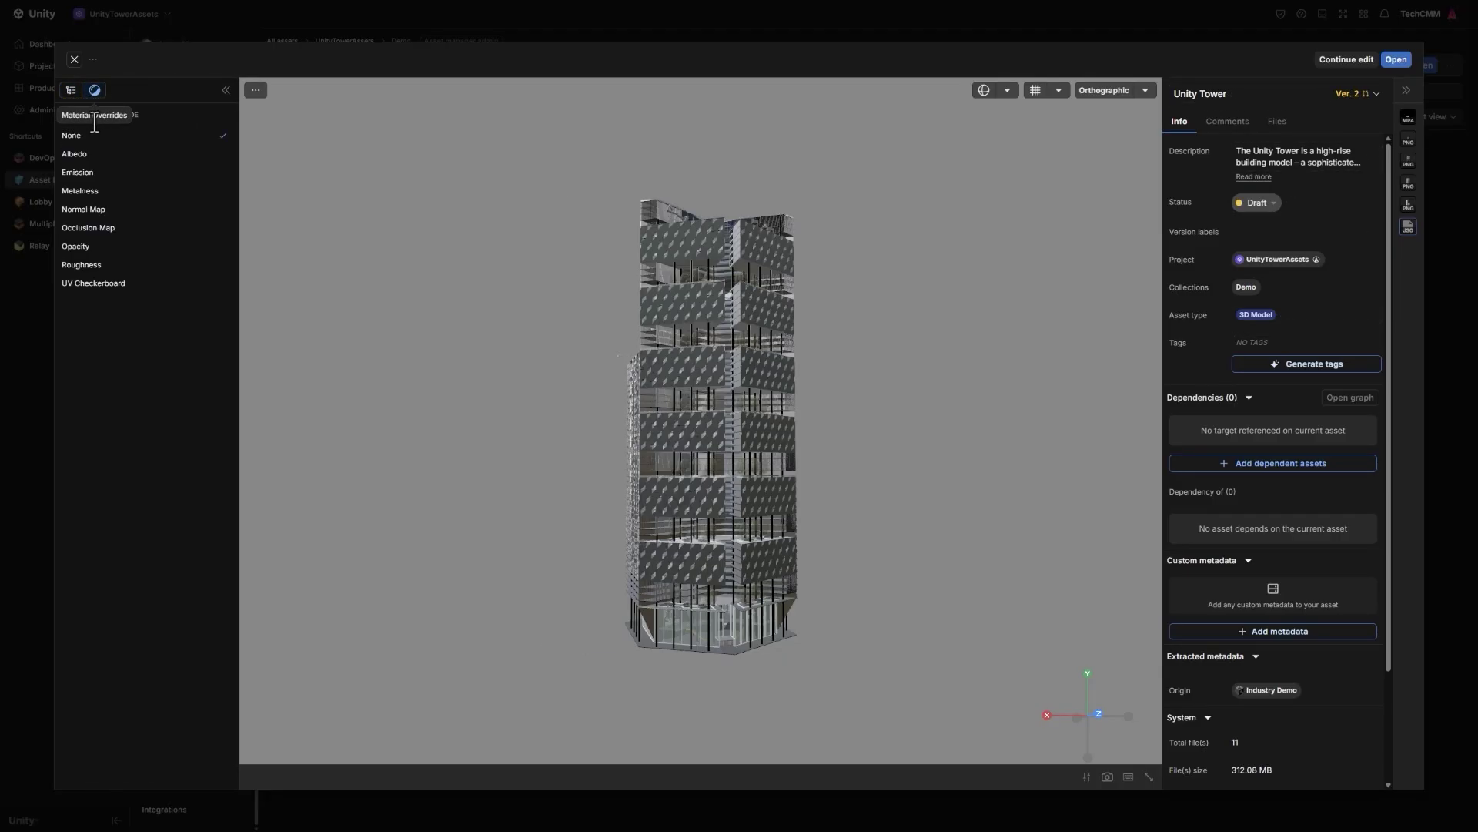
{"action": "left_click", "coordinate": [117, 163]}
{"action": "left_click_drag", "start_coordinate": [554, 471], "coordinate": [801, 485]}
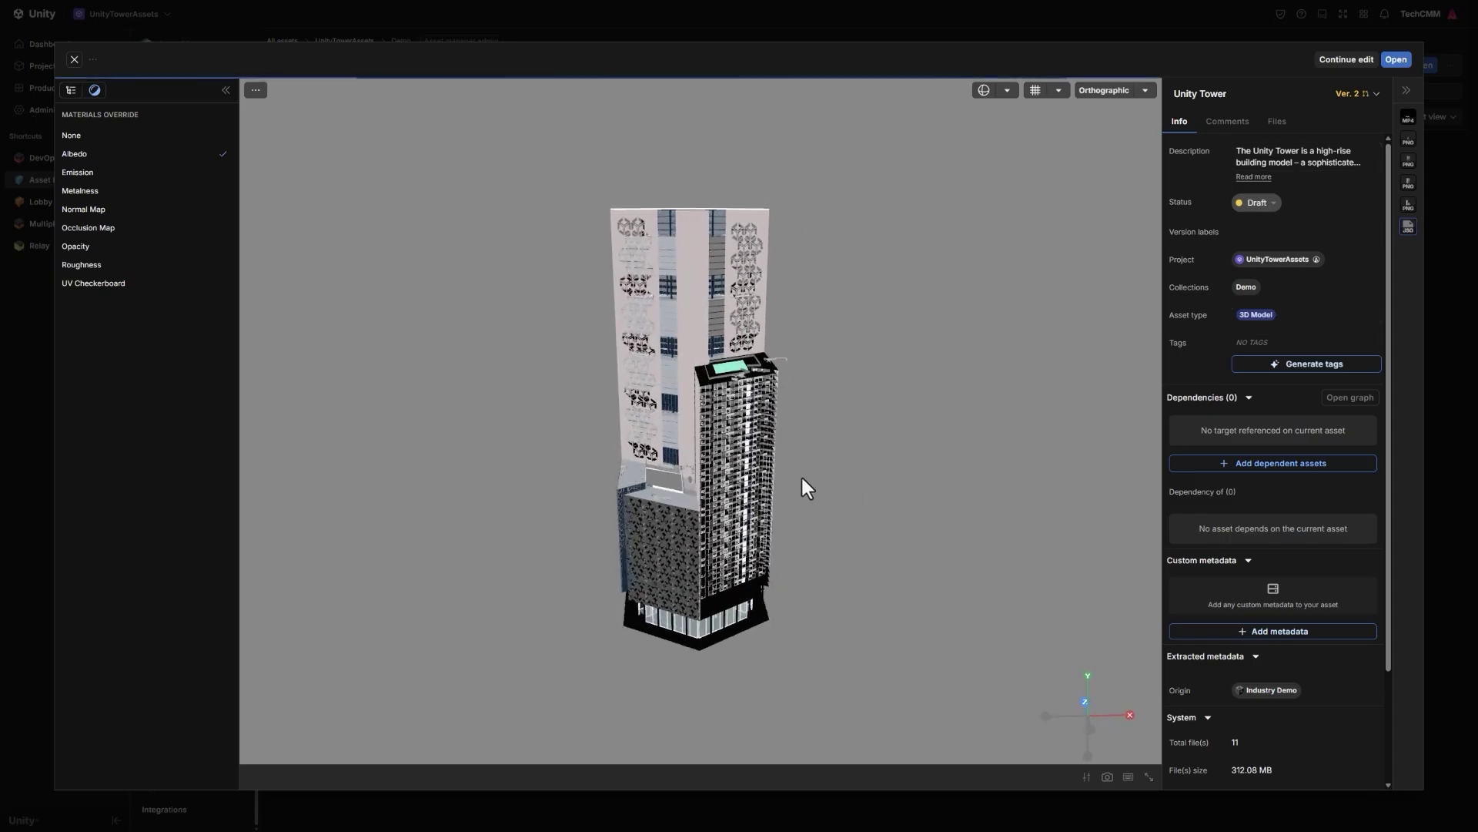
{"action": "left_click", "coordinate": [87, 177]}
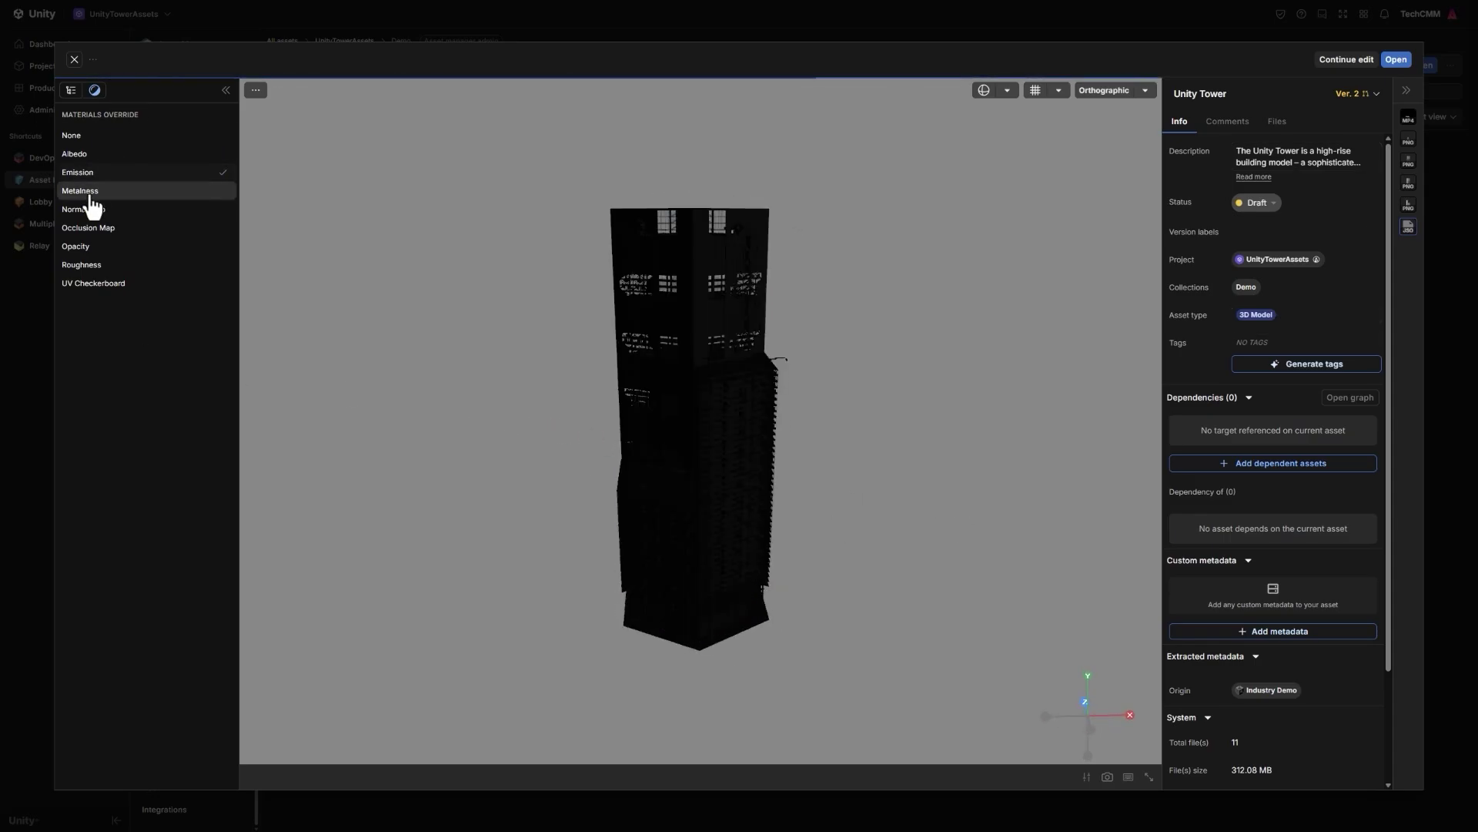
{"action": "left_click", "coordinate": [94, 197]}
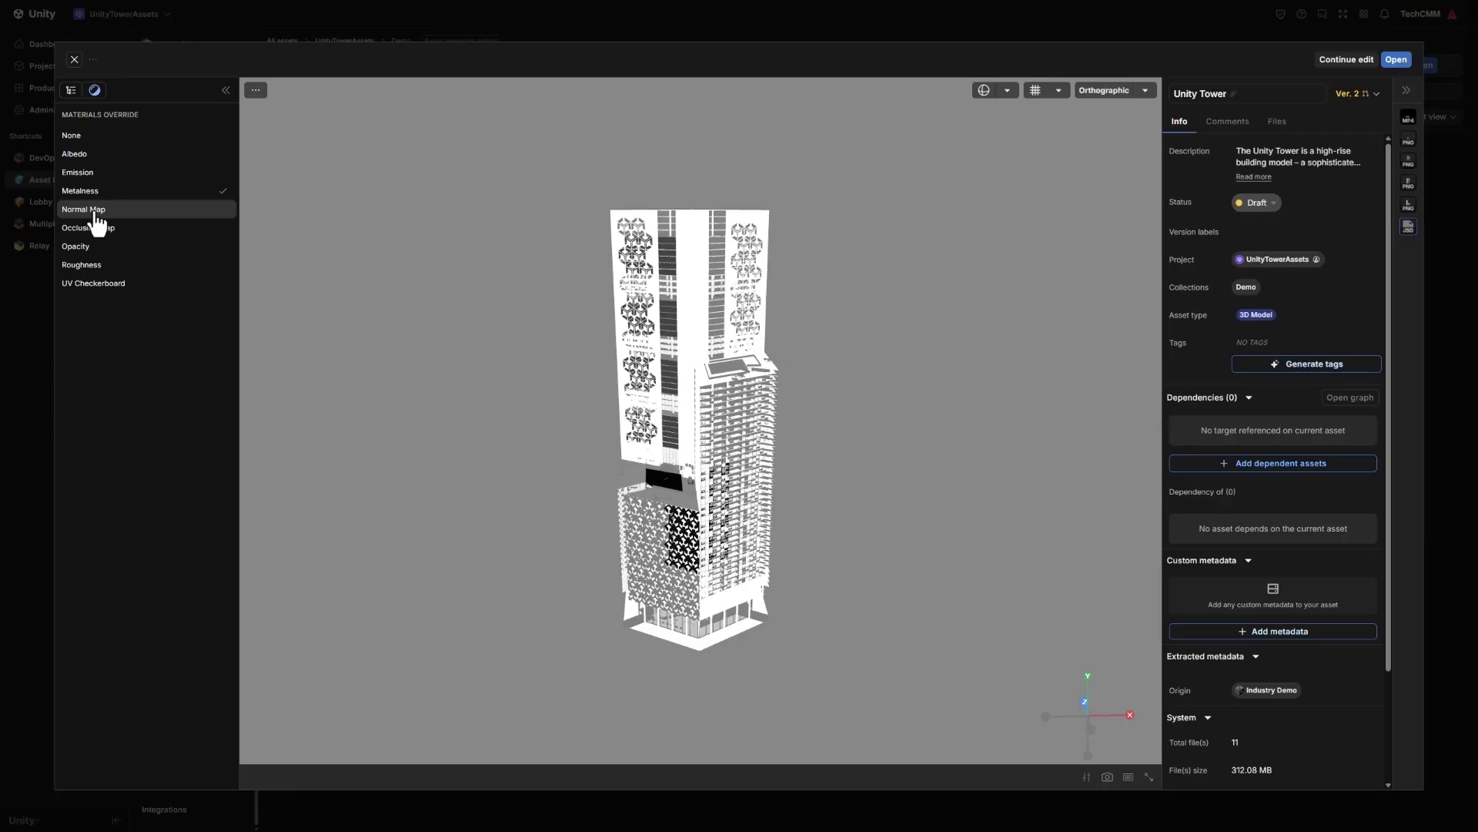
{"action": "left_click", "coordinate": [95, 216]}
{"action": "left_click", "coordinate": [103, 229]}
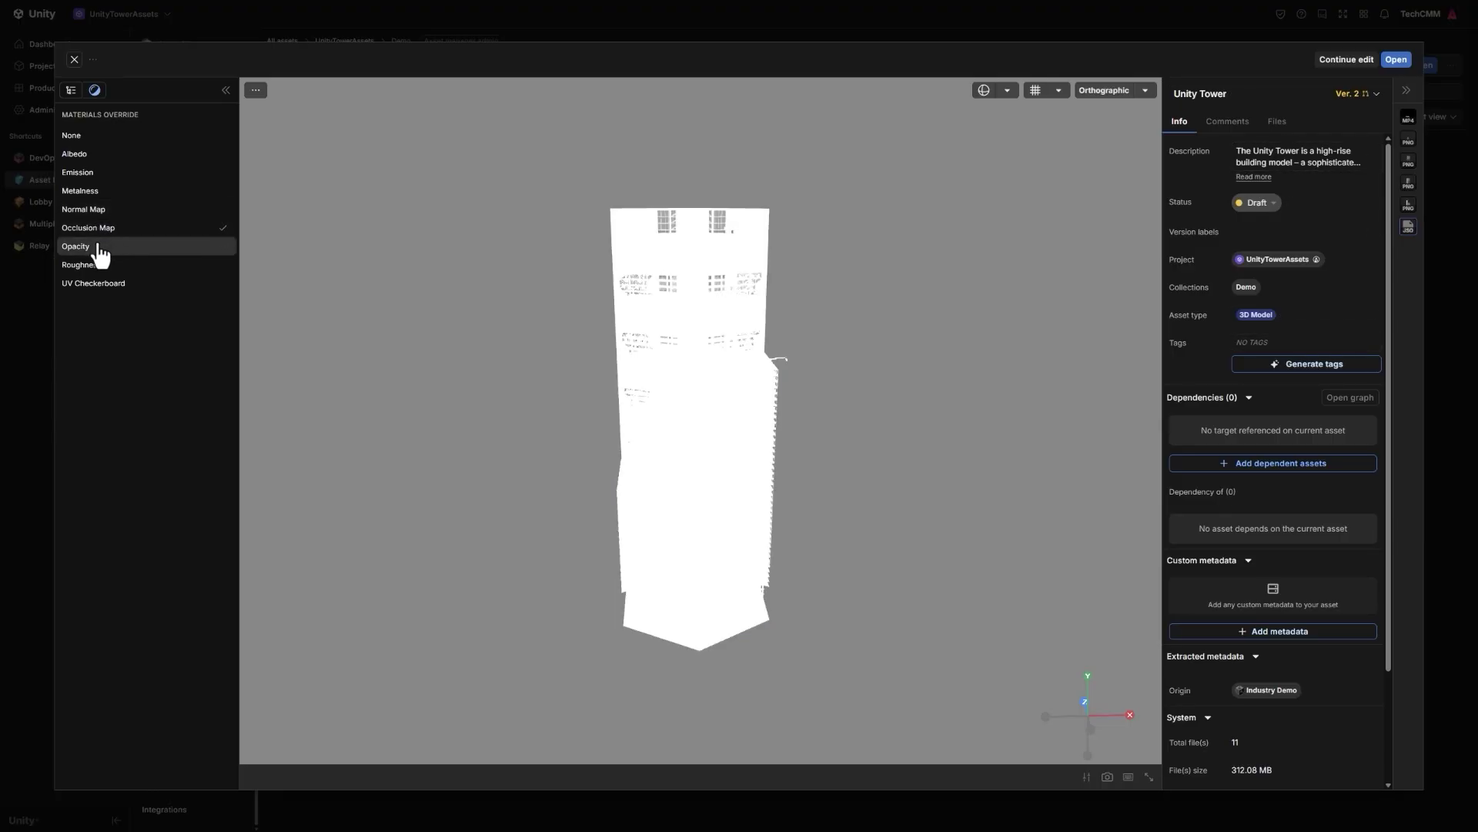
{"action": "left_click", "coordinate": [97, 265]}
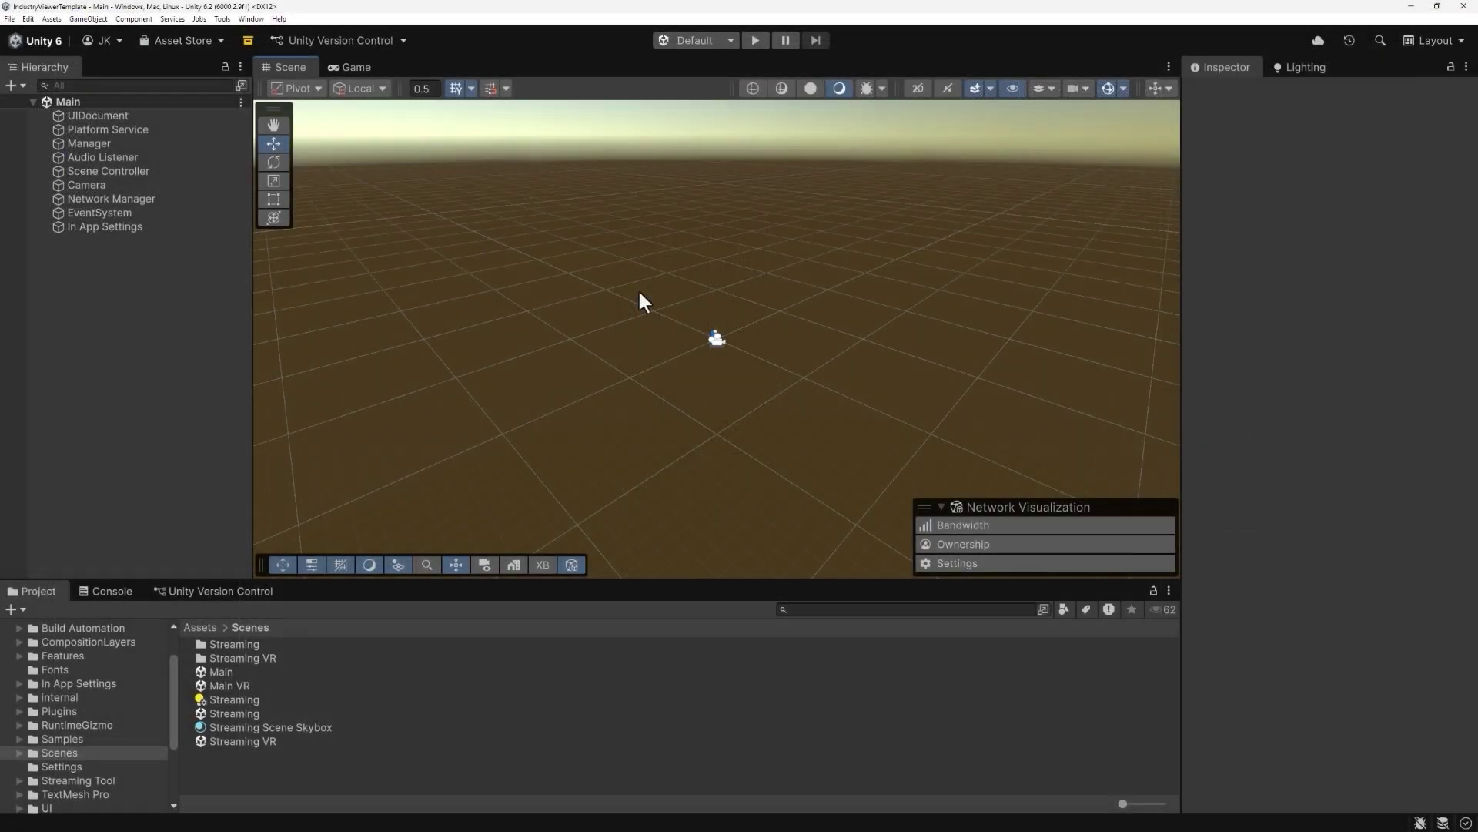
Open the Main scene, enter Play mode, and allow the Unity Cloud login request
{"action": "double_click", "coordinate": [219, 673]}
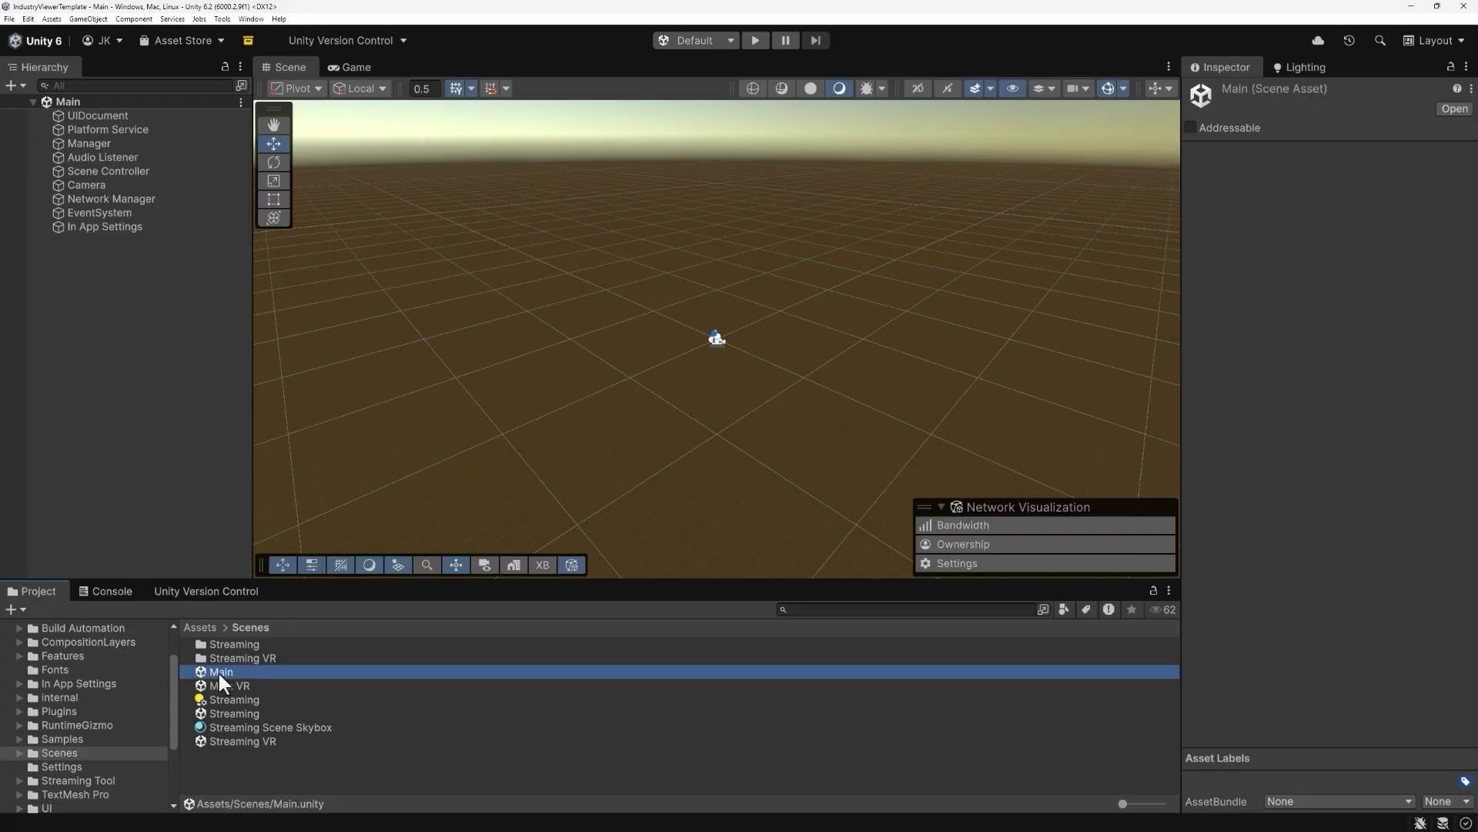
{"action": "left_click", "coordinate": [753, 43]}
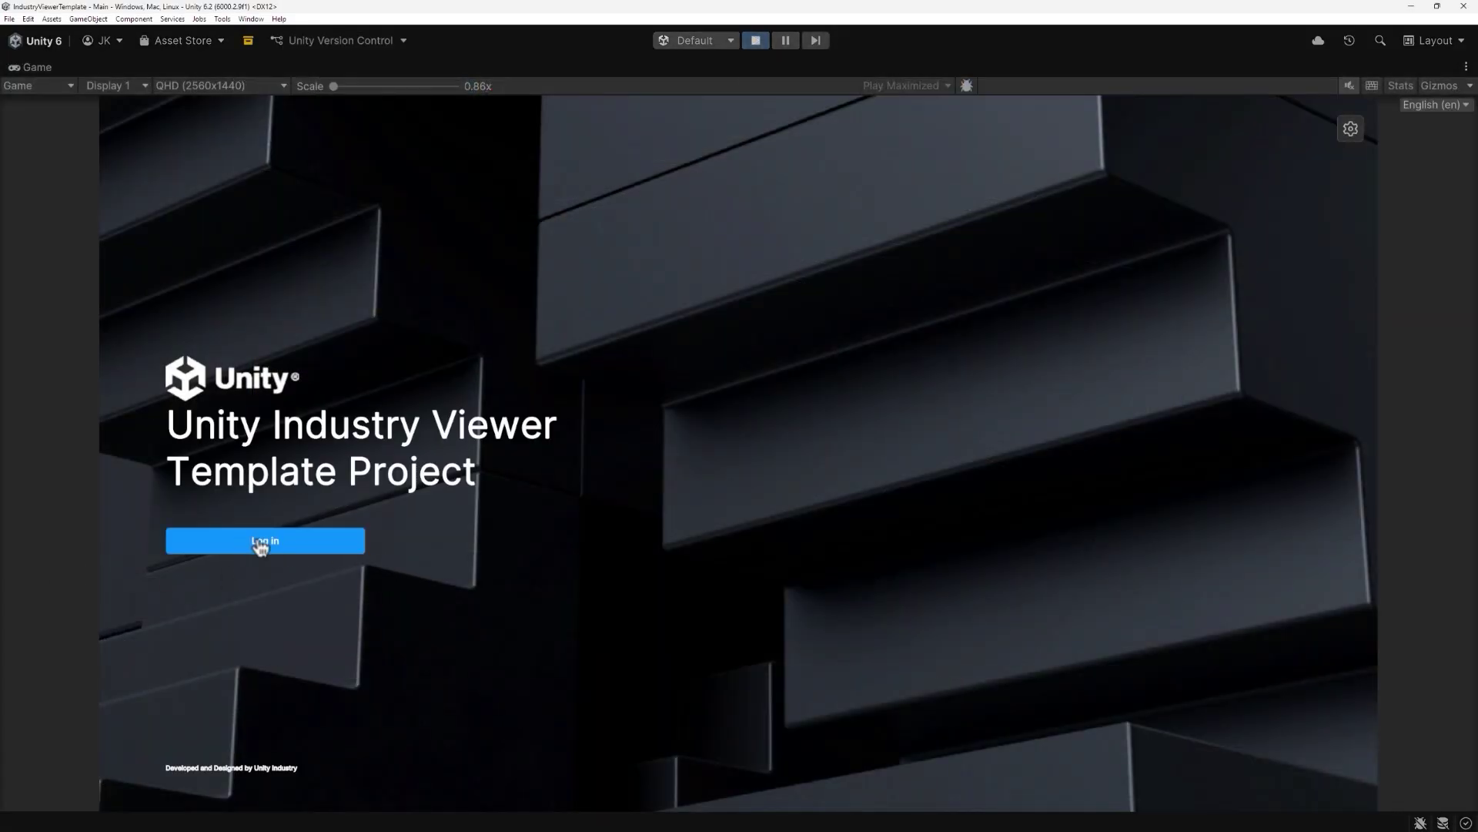
{"action": "left_click", "coordinate": [261, 542]}
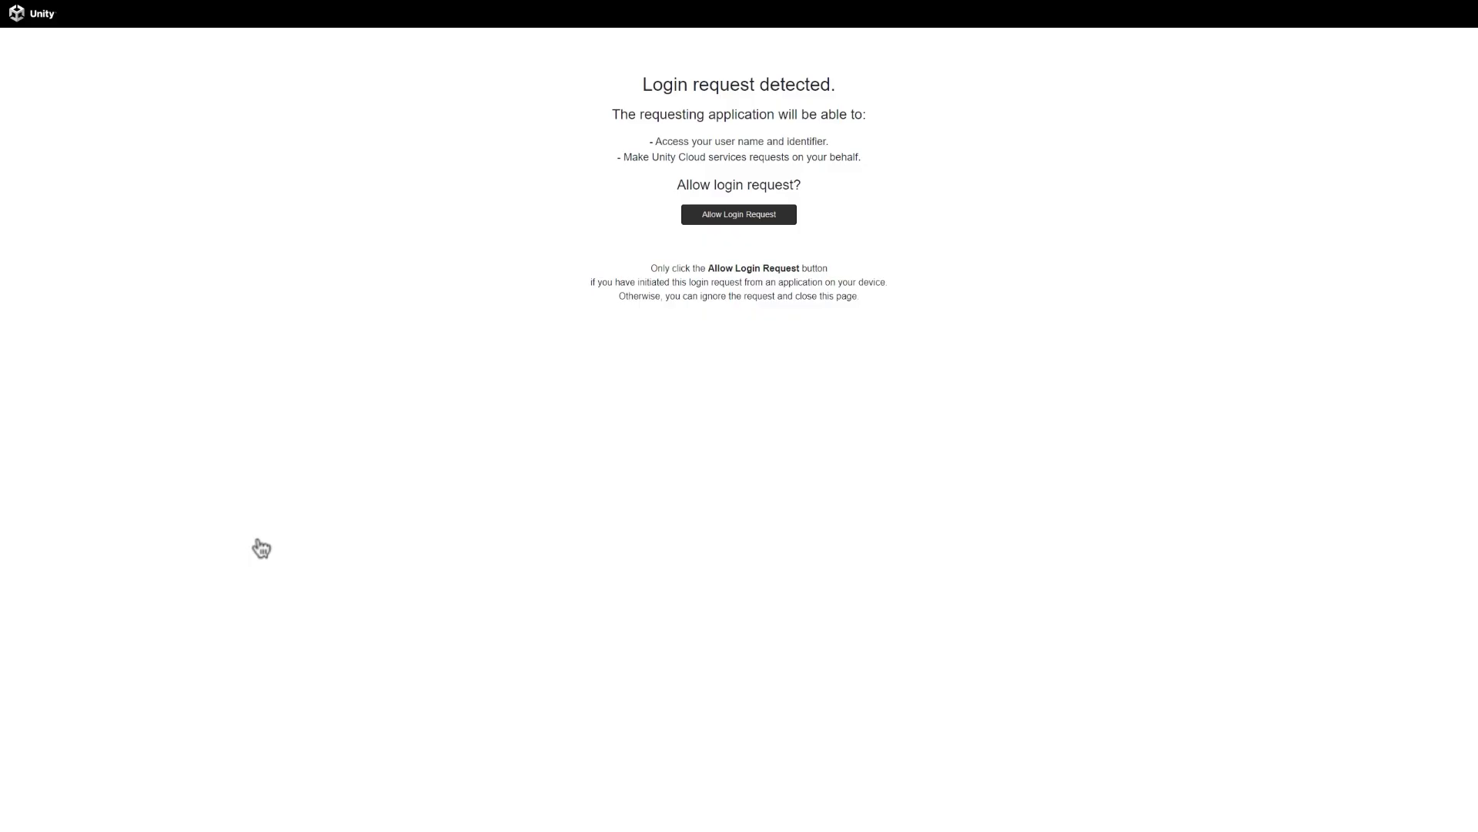
{"action": "left_click", "coordinate": [730, 219]}
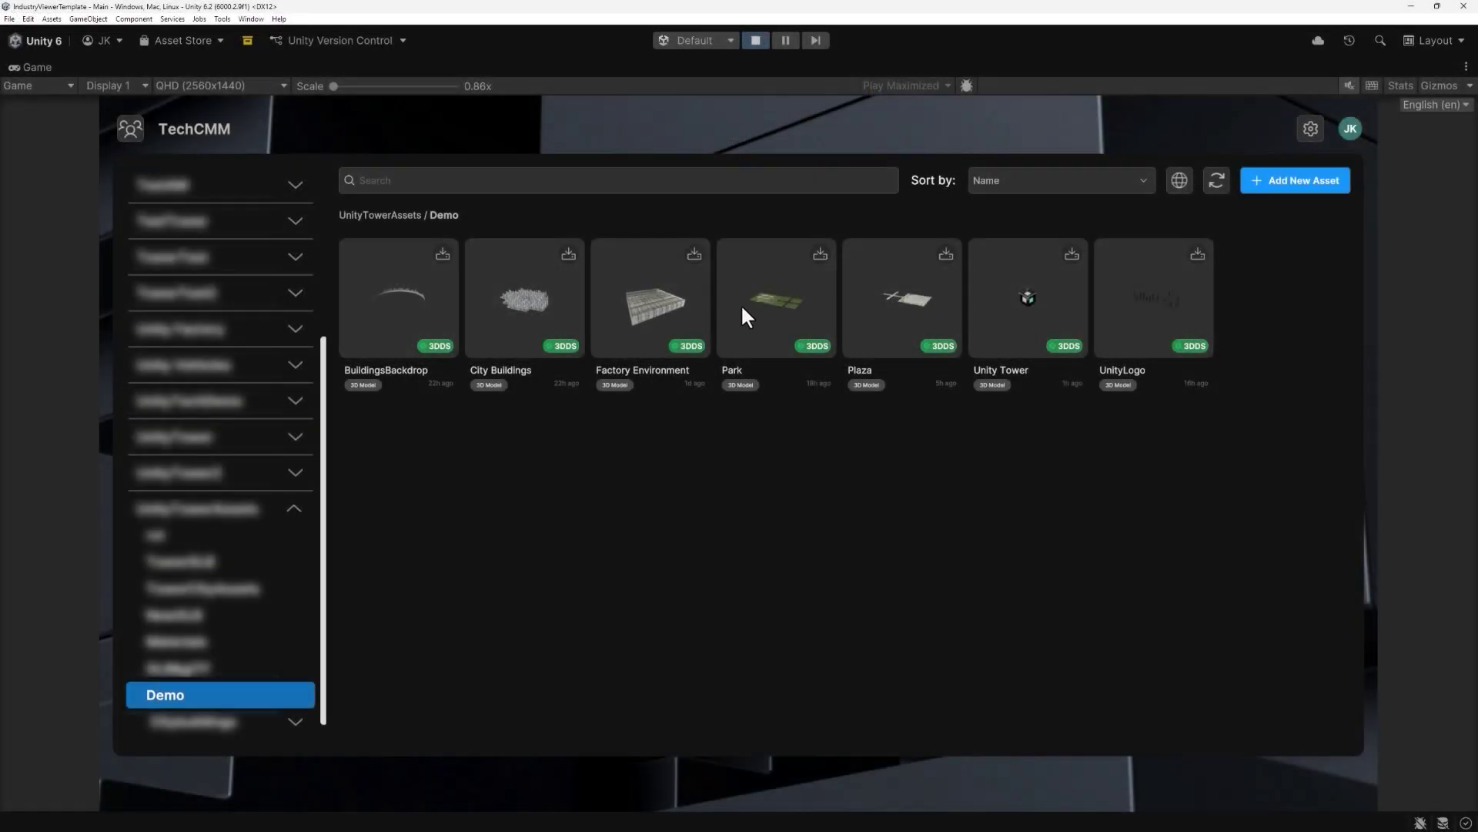
Open the Plaza card in the TechCMM asset browser and stream it into the viewer
{"action": "left_click", "coordinate": [898, 305]}
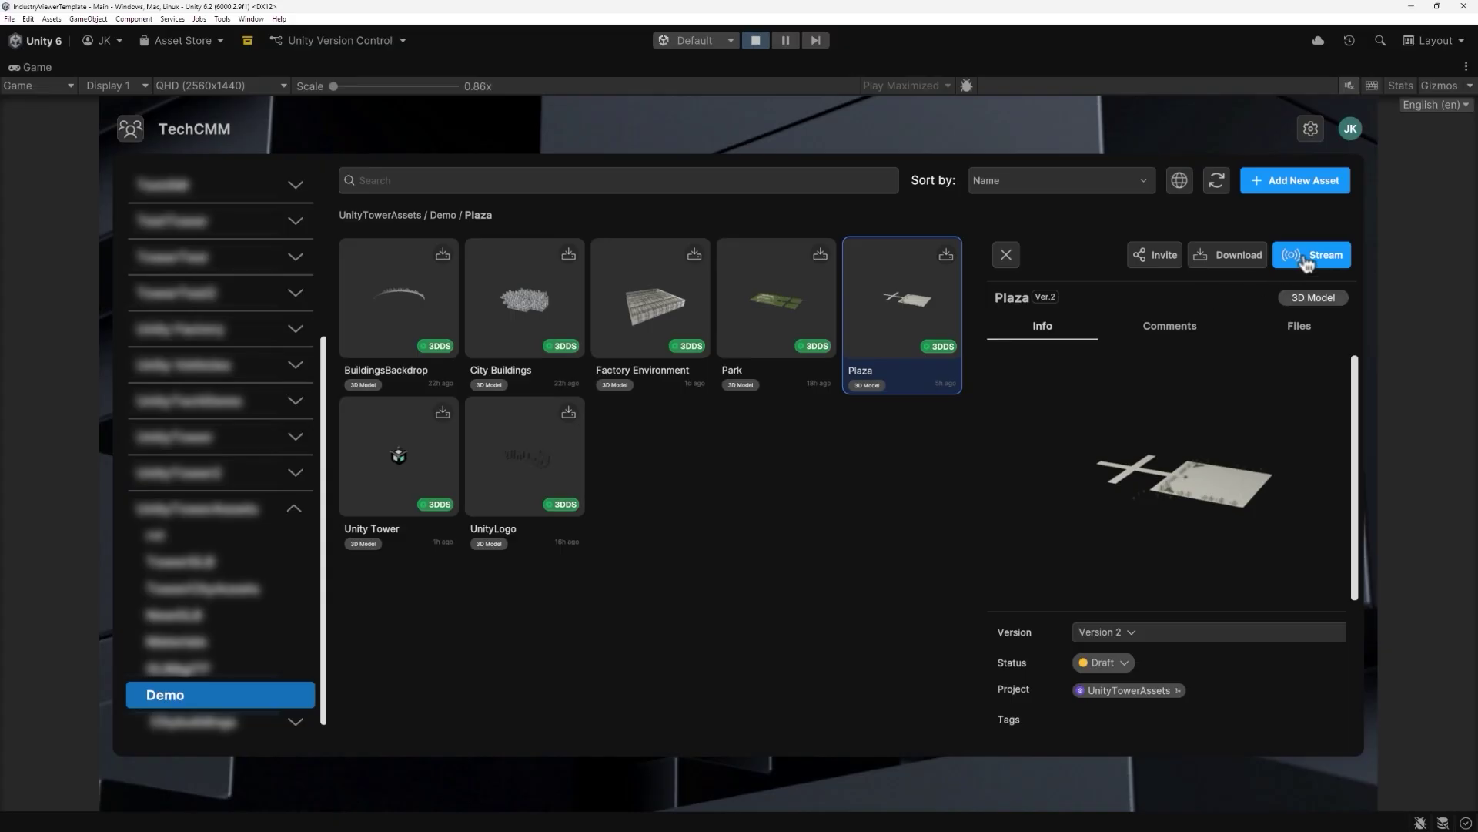
{"action": "left_click", "coordinate": [1306, 261]}
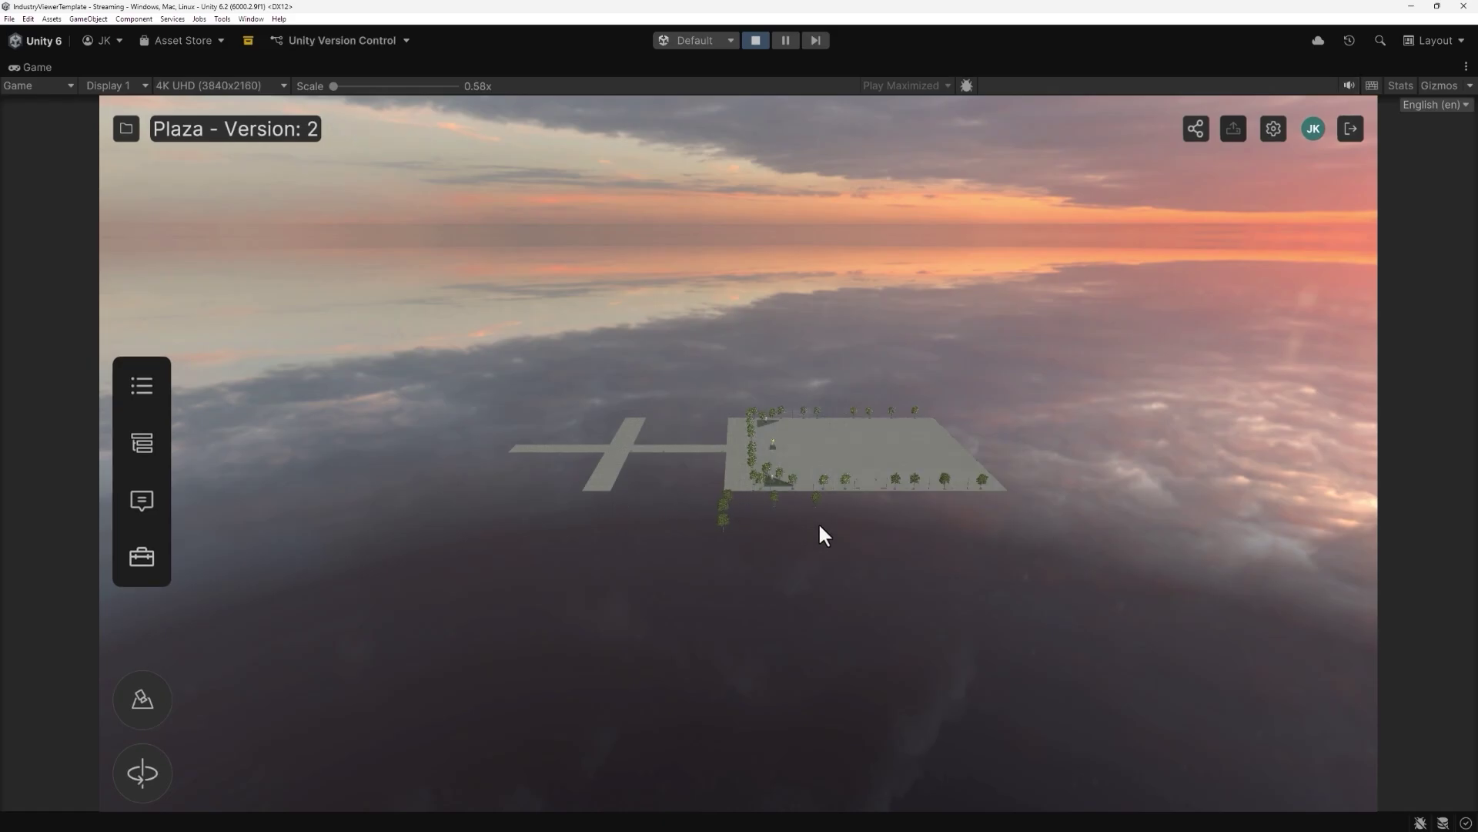
Add Demo assets such as BuildingsBackdrop, City Buildings, Park and UnityLogo around Plaza
{"action": "left_click", "coordinate": [126, 128]}
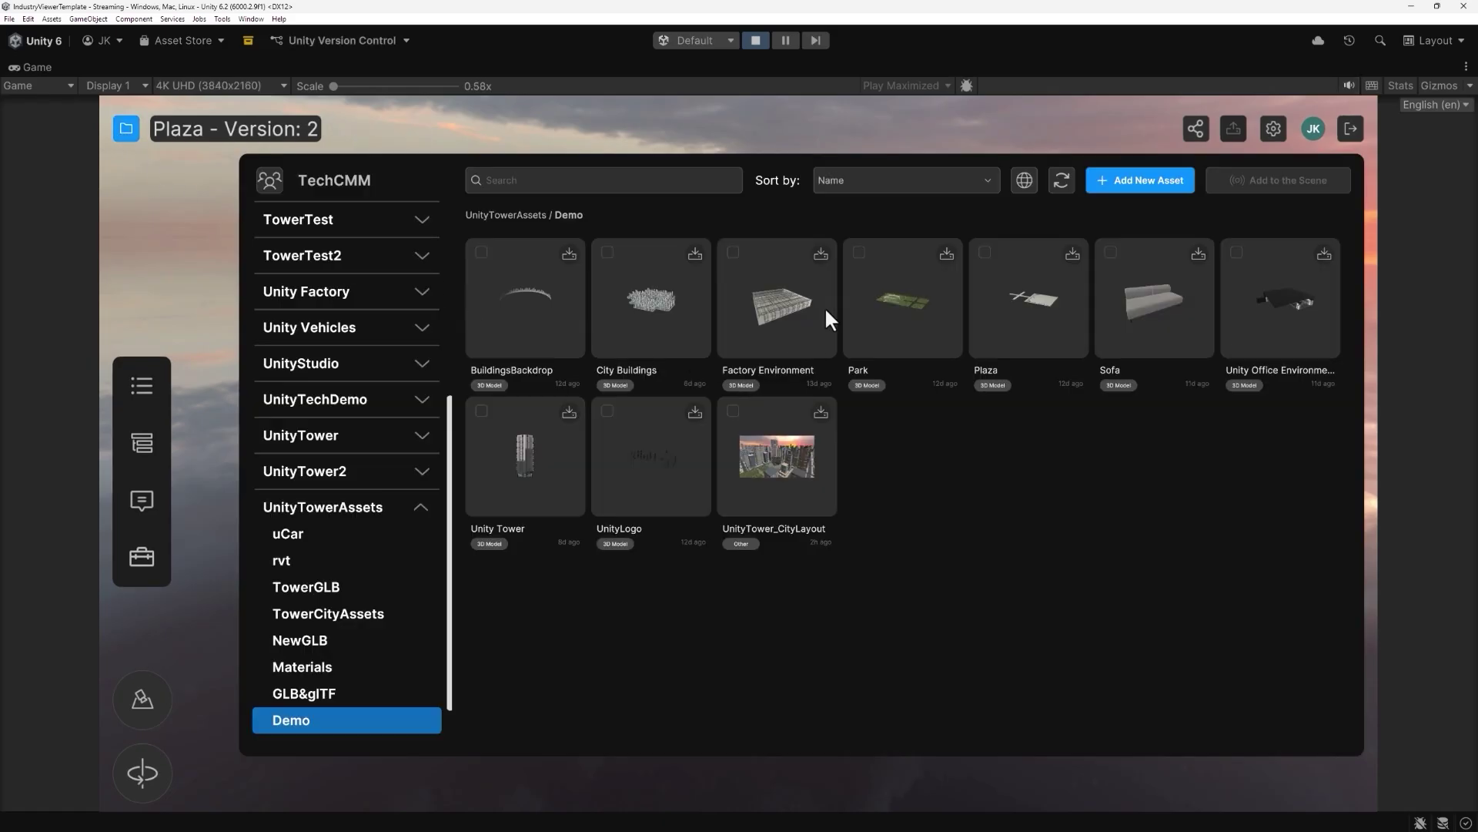
{"action": "left_click", "coordinate": [859, 252]}
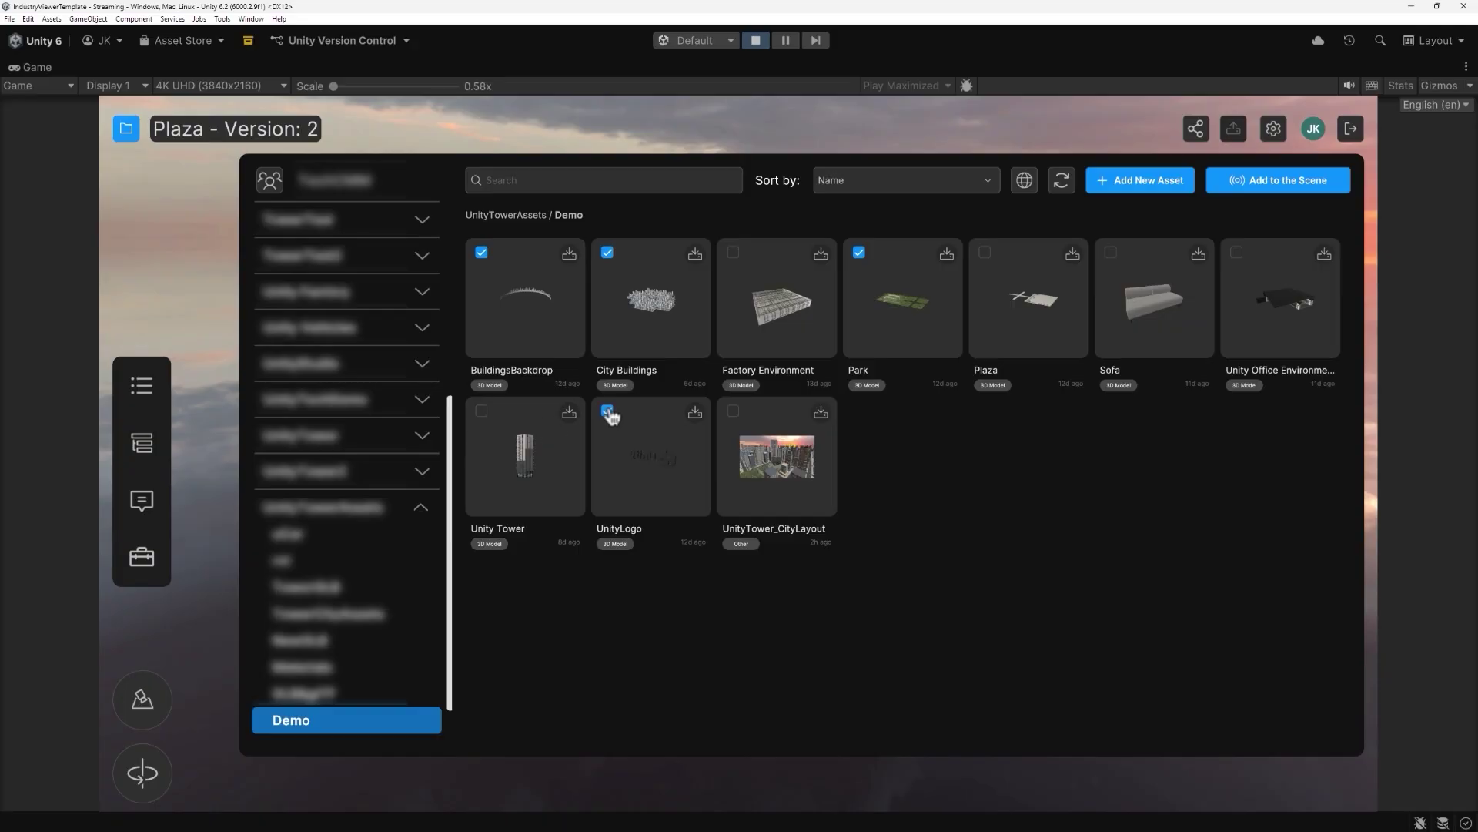
{"action": "left_click", "coordinate": [1280, 181]}
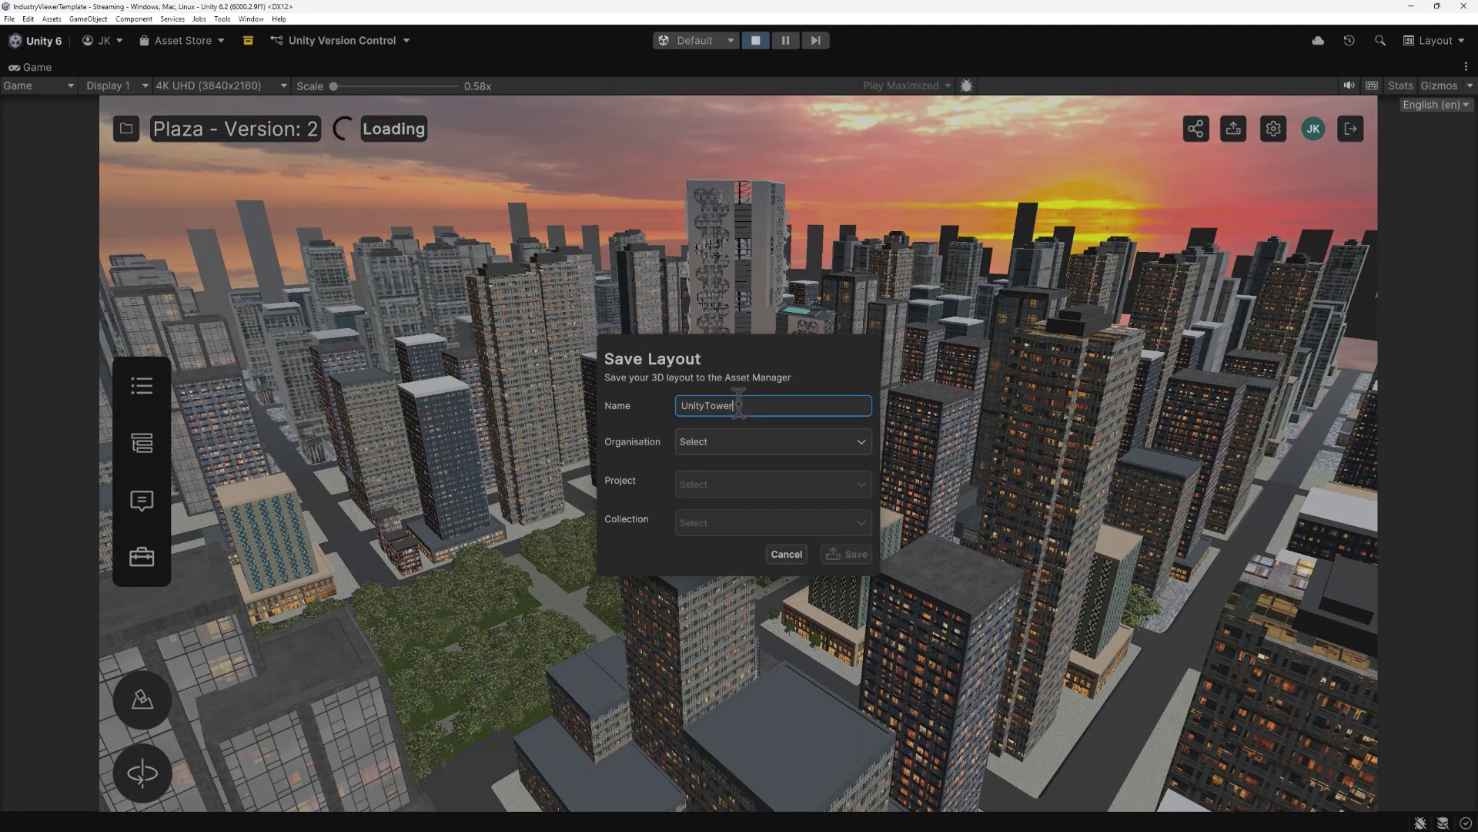
Save the city as layout CityLayout in the organisation's UnityTowerAssets project, Demo collection
{"action": "left_click", "coordinate": [801, 442]}
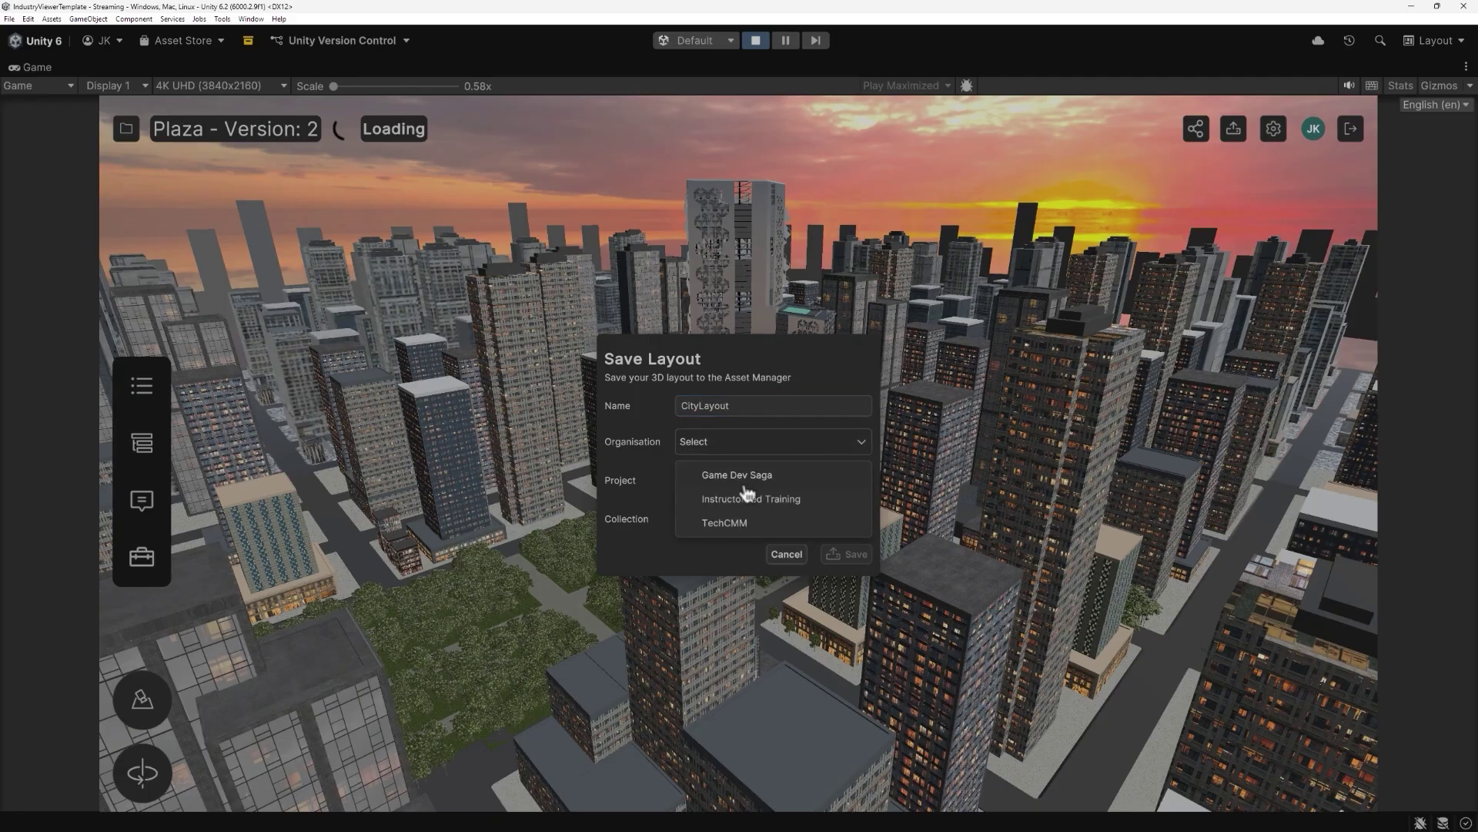
{"action": "left_click", "coordinate": [727, 485]}
{"action": "scroll", "coordinate": [723, 565], "scroll_direction": "down", "scroll_amount": 3}
{"action": "left_click", "coordinate": [733, 616]}
{"action": "left_click", "coordinate": [770, 522]}
{"action": "left_click", "coordinate": [710, 645]}
{"action": "left_click", "coordinate": [868, 558]}
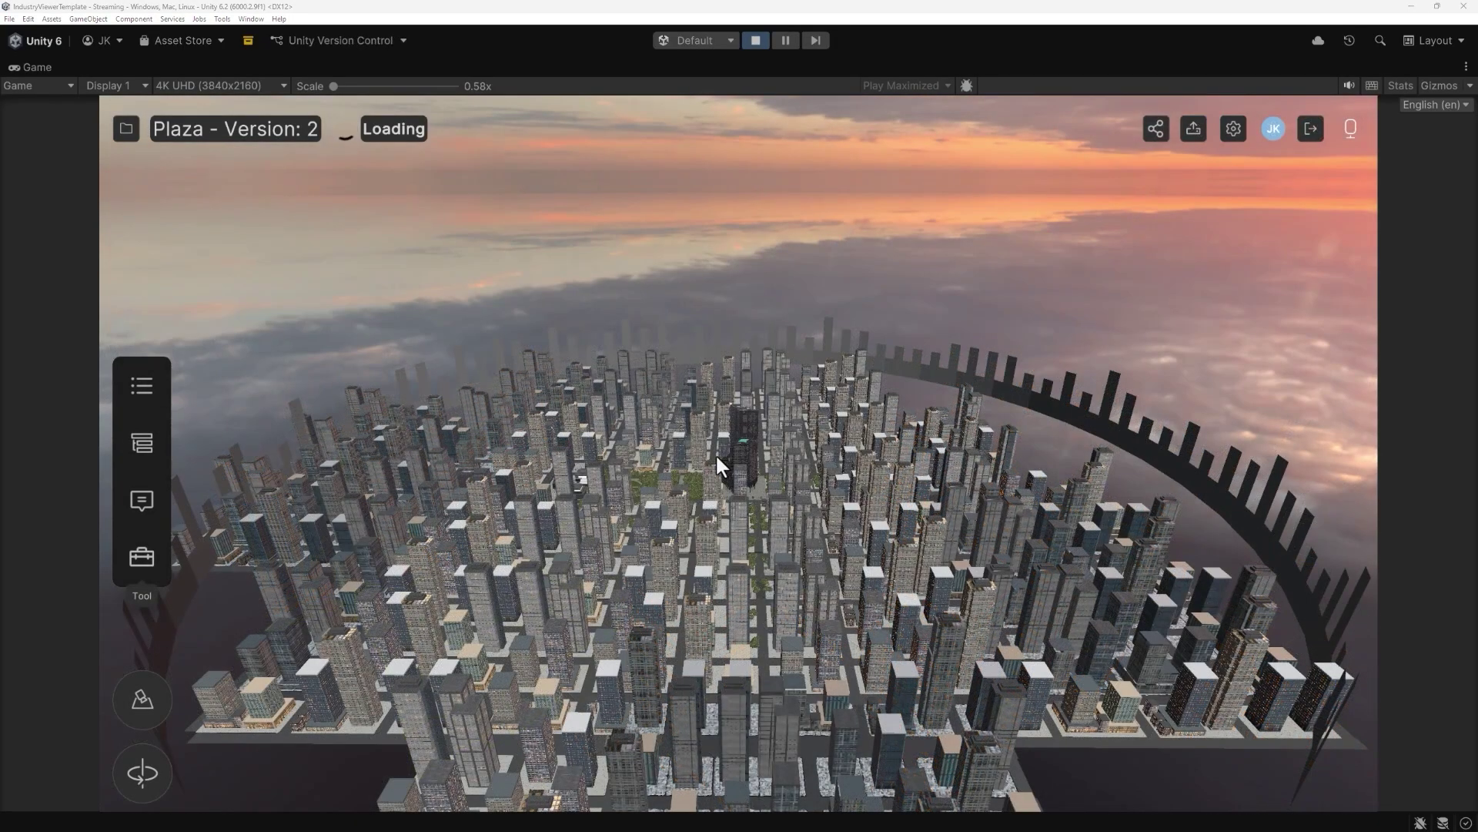
Zoom and orbit to the central Unity Tower, then switch to Fly mode and look up its facade
{"action": "scroll", "coordinate": [727, 451], "scroll_direction": "up", "scroll_amount": 5}
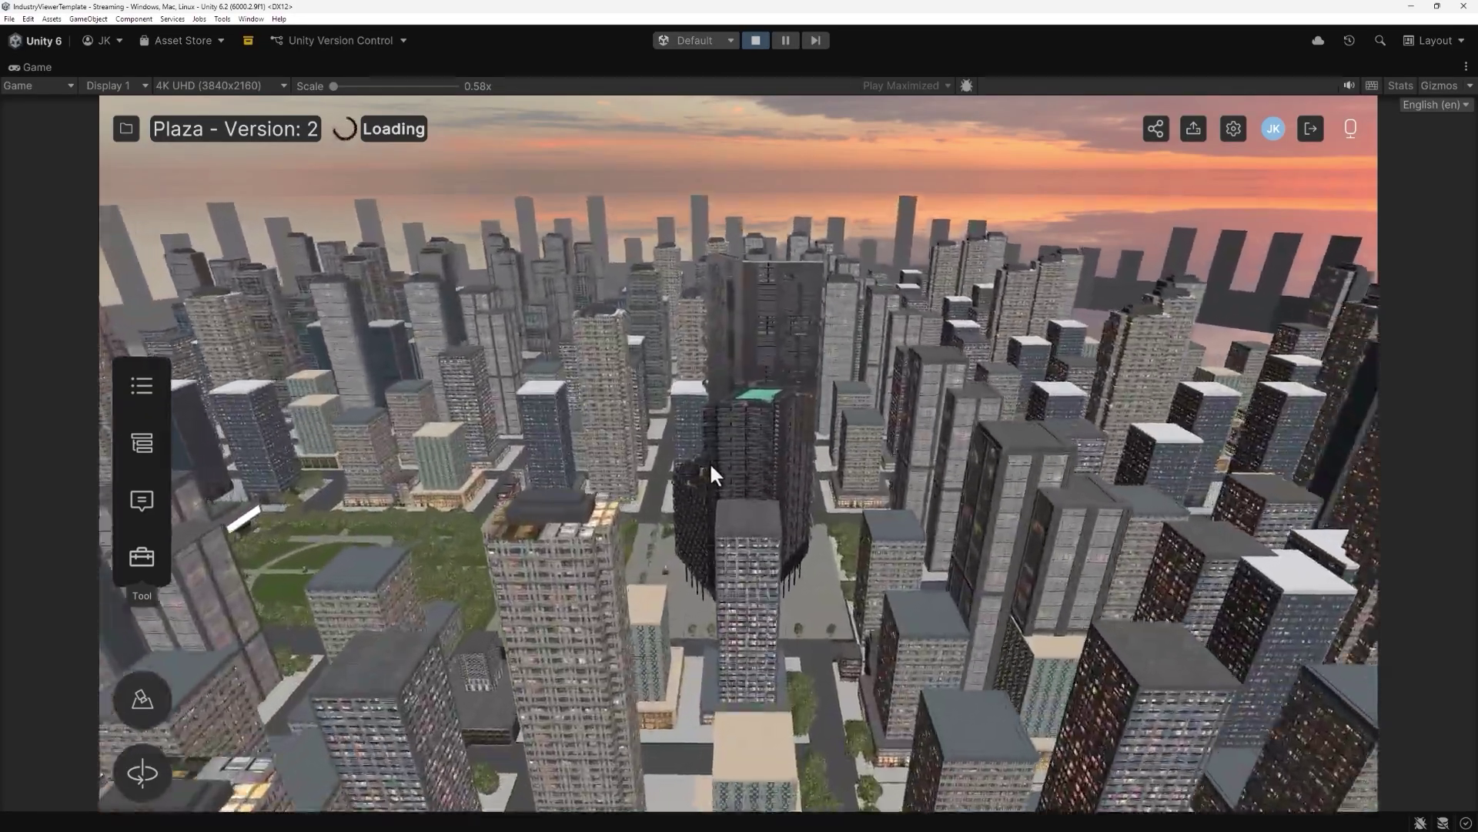
{"action": "left_click_drag", "start_coordinate": [709, 460], "coordinate": [770, 482]}
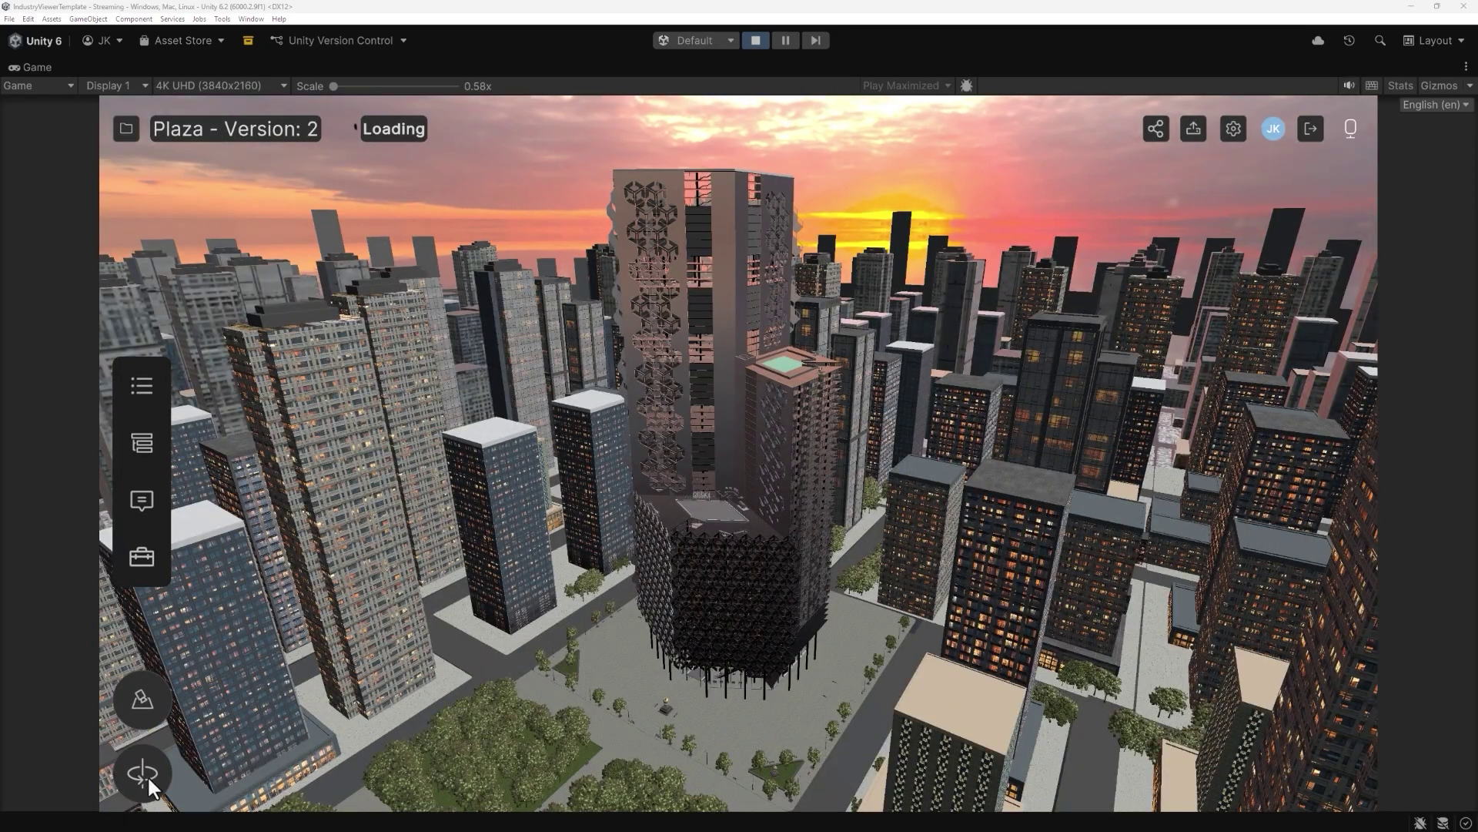
{"action": "left_click", "coordinate": [147, 776]}
{"action": "left_click", "coordinate": [206, 774]}
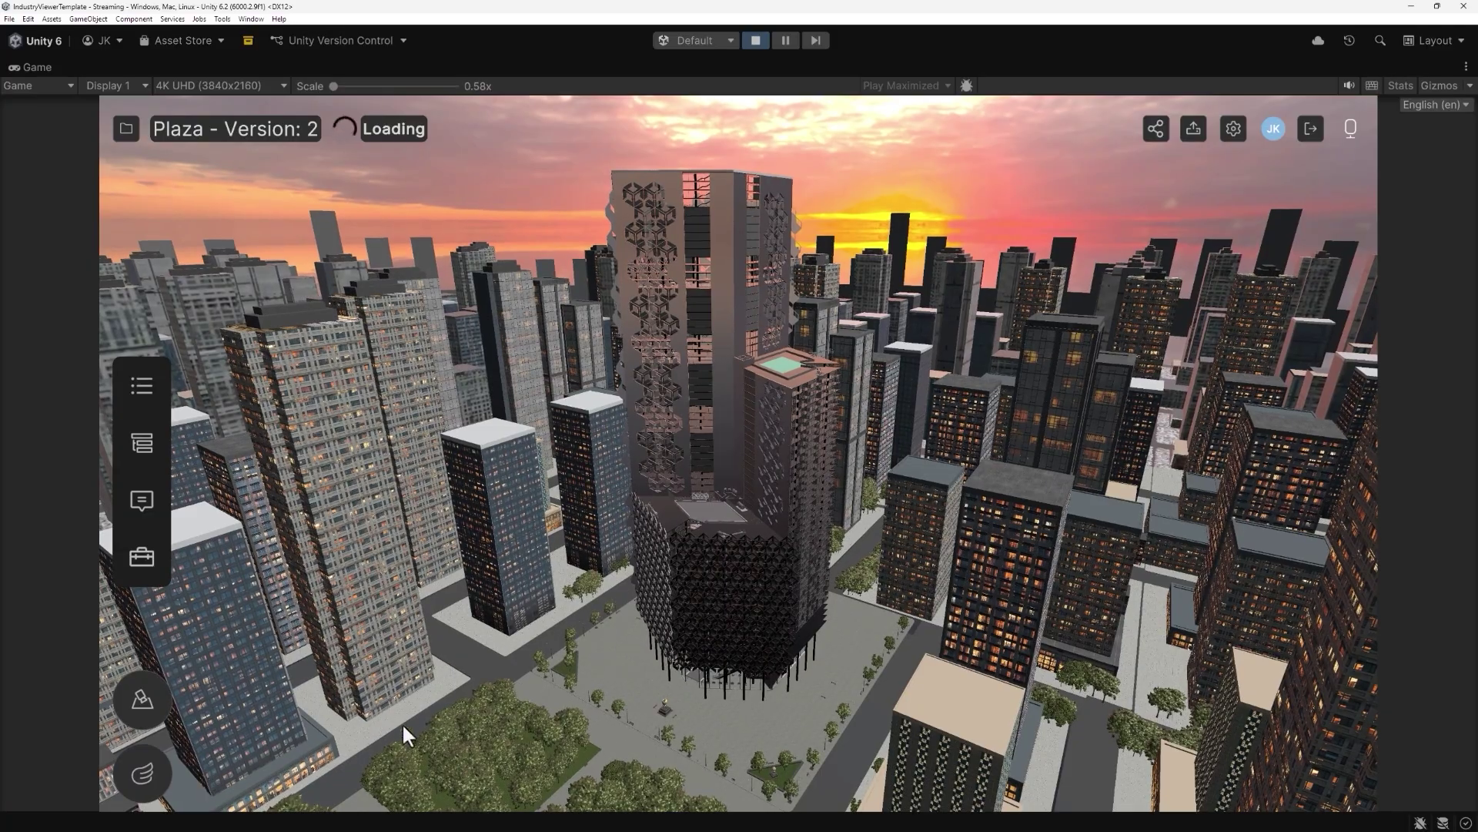
{"action": "left_click_drag", "start_coordinate": [670, 615], "coordinate": [710, 532]}
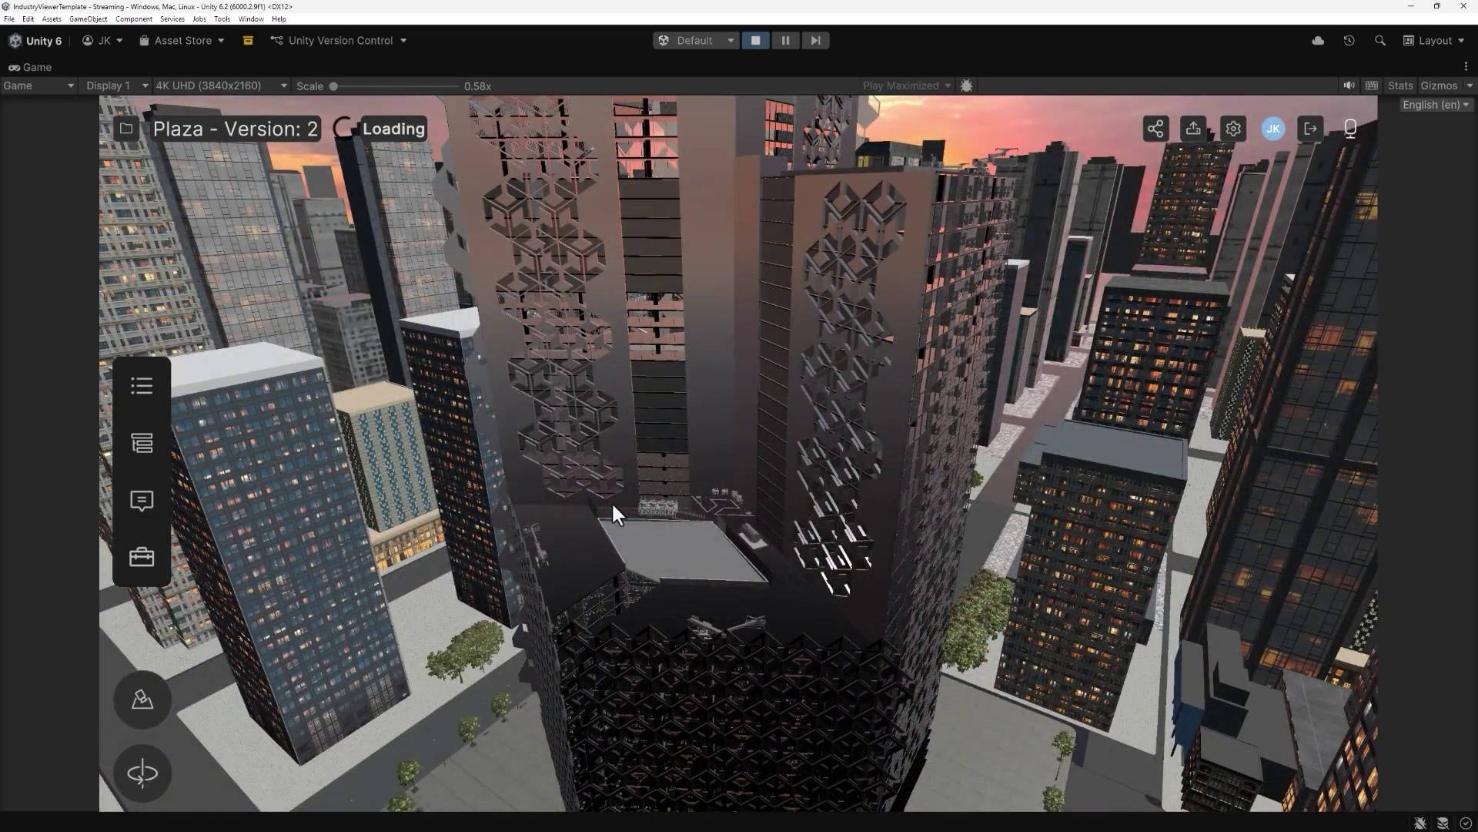
Show a tower floor slab's metadata: Floors category, Level 26, 2219 m² area
{"action": "left_click", "coordinate": [141, 387]}
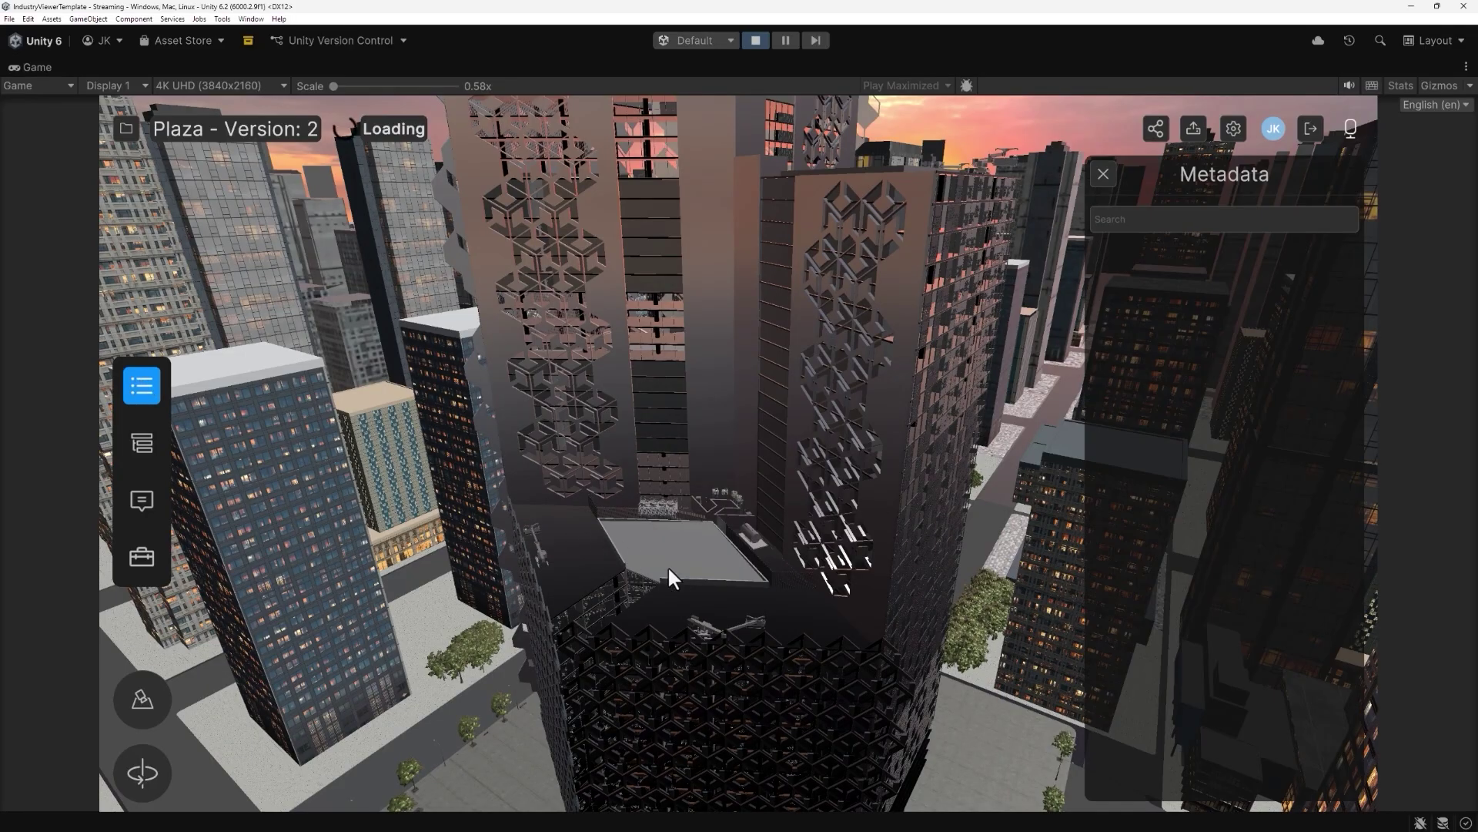
{"action": "left_click", "coordinate": [726, 606]}
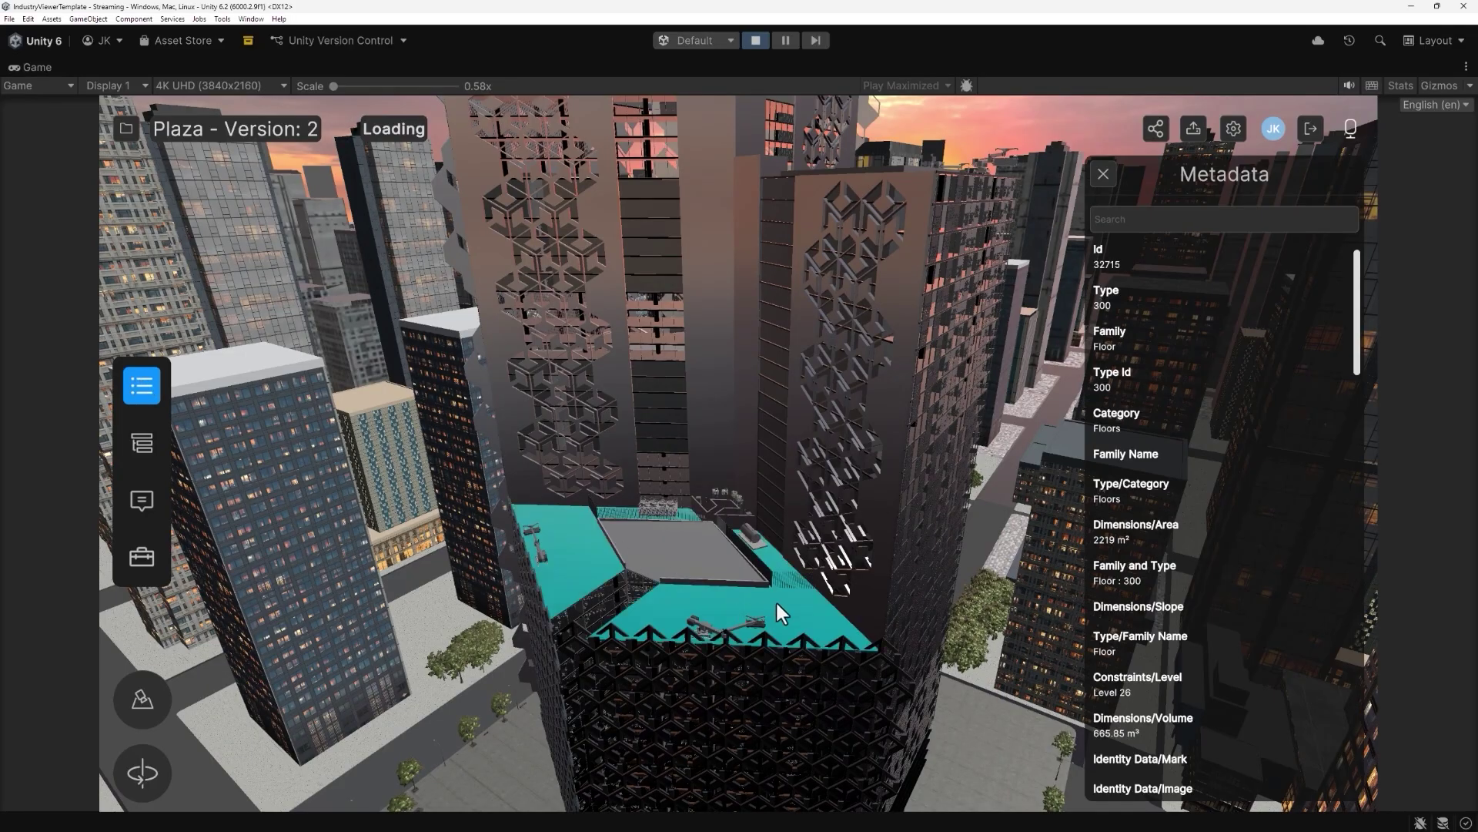
{"action": "left_click_drag", "start_coordinate": [1358, 269], "coordinate": [1347, 368]}
Pin a rooftop annotation beginning 'Let's add a water' asking for a pool water material
{"action": "left_click", "coordinate": [142, 500]}
{"action": "left_click", "coordinate": [1347, 220]}
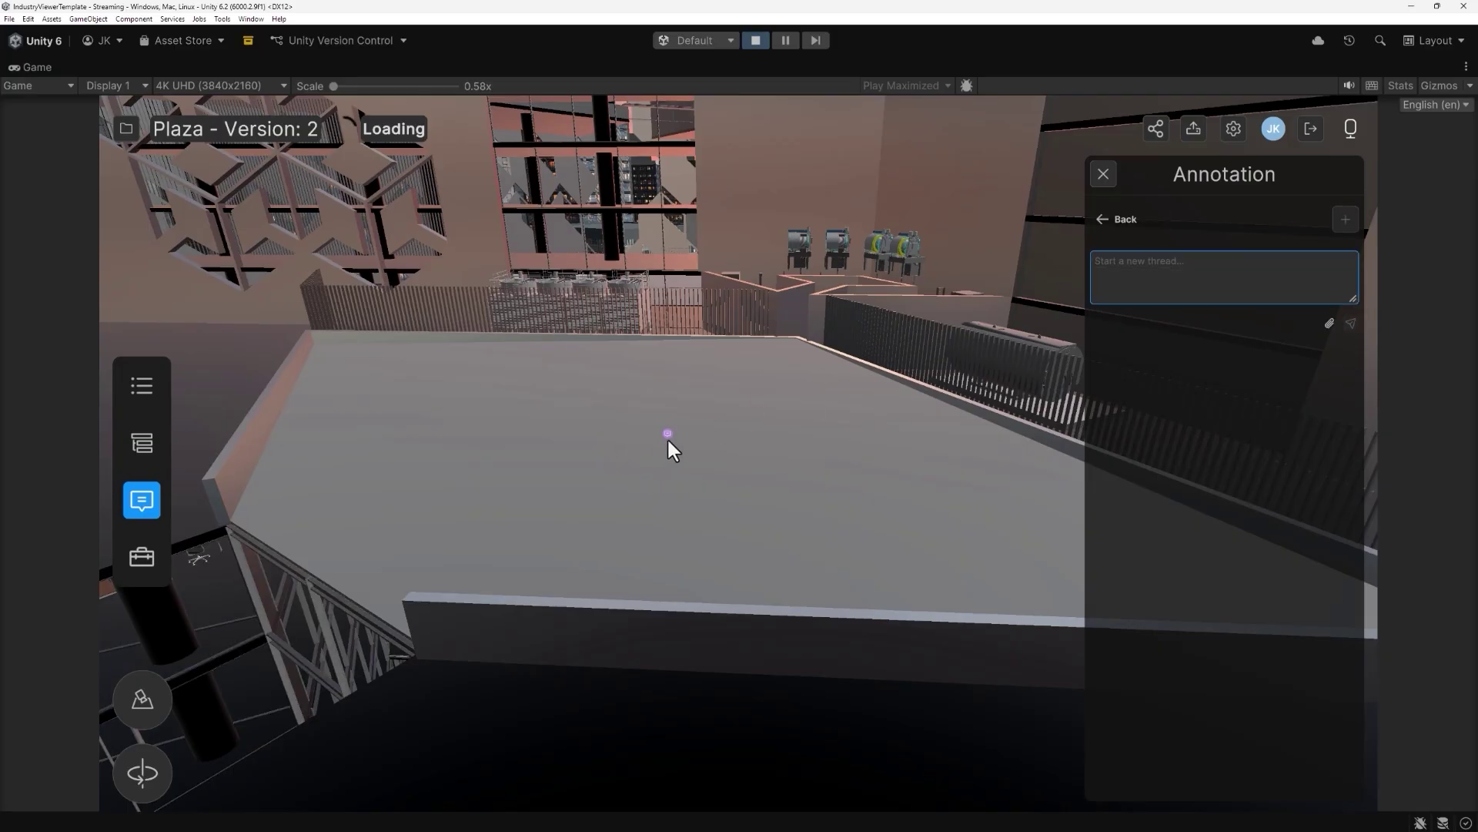
{"action": "left_click", "coordinate": [668, 436]}
{"action": "left_click", "coordinate": [1143, 266]}
{"action": "type", "text": "Let's add a water material for the pool."}
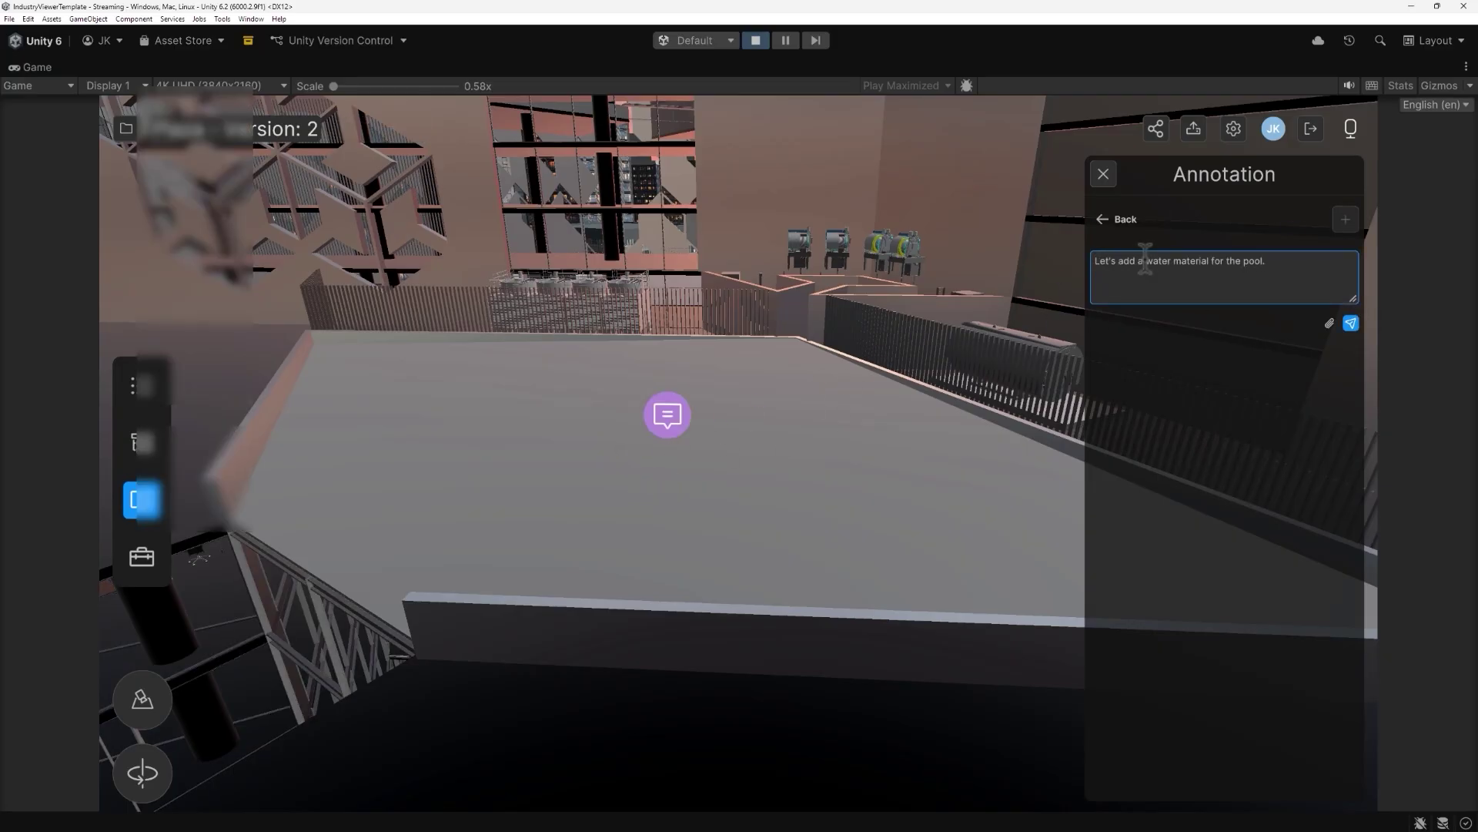
{"action": "left_click", "coordinate": [1356, 329]}
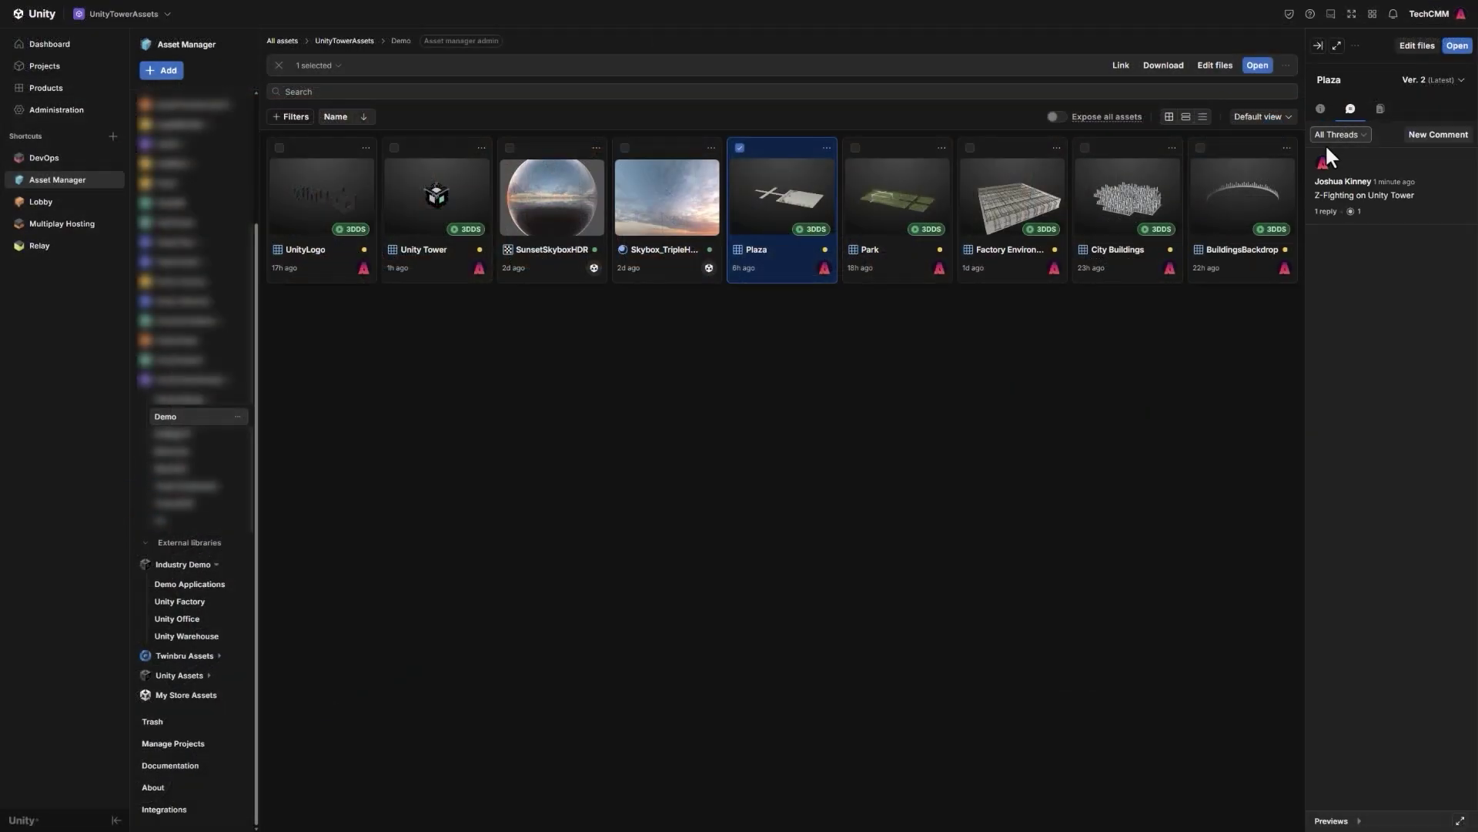
Reply 'On it! Will update when fixed.' in the Z-Fighting facade thread
{"action": "left_click", "coordinate": [1410, 207]}
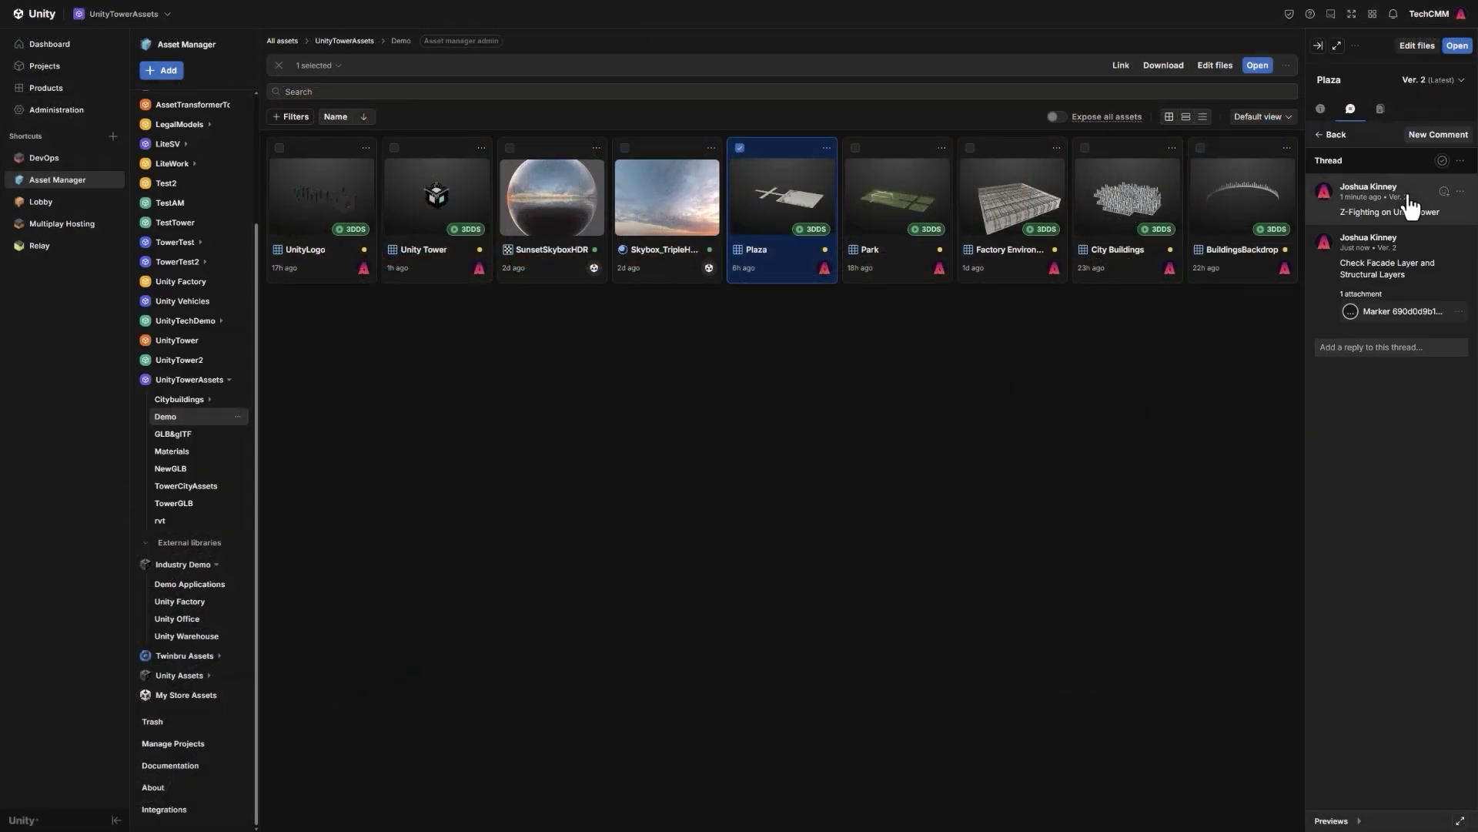
{"action": "left_click", "coordinate": [1350, 312]}
{"action": "left_click", "coordinate": [1400, 350]}
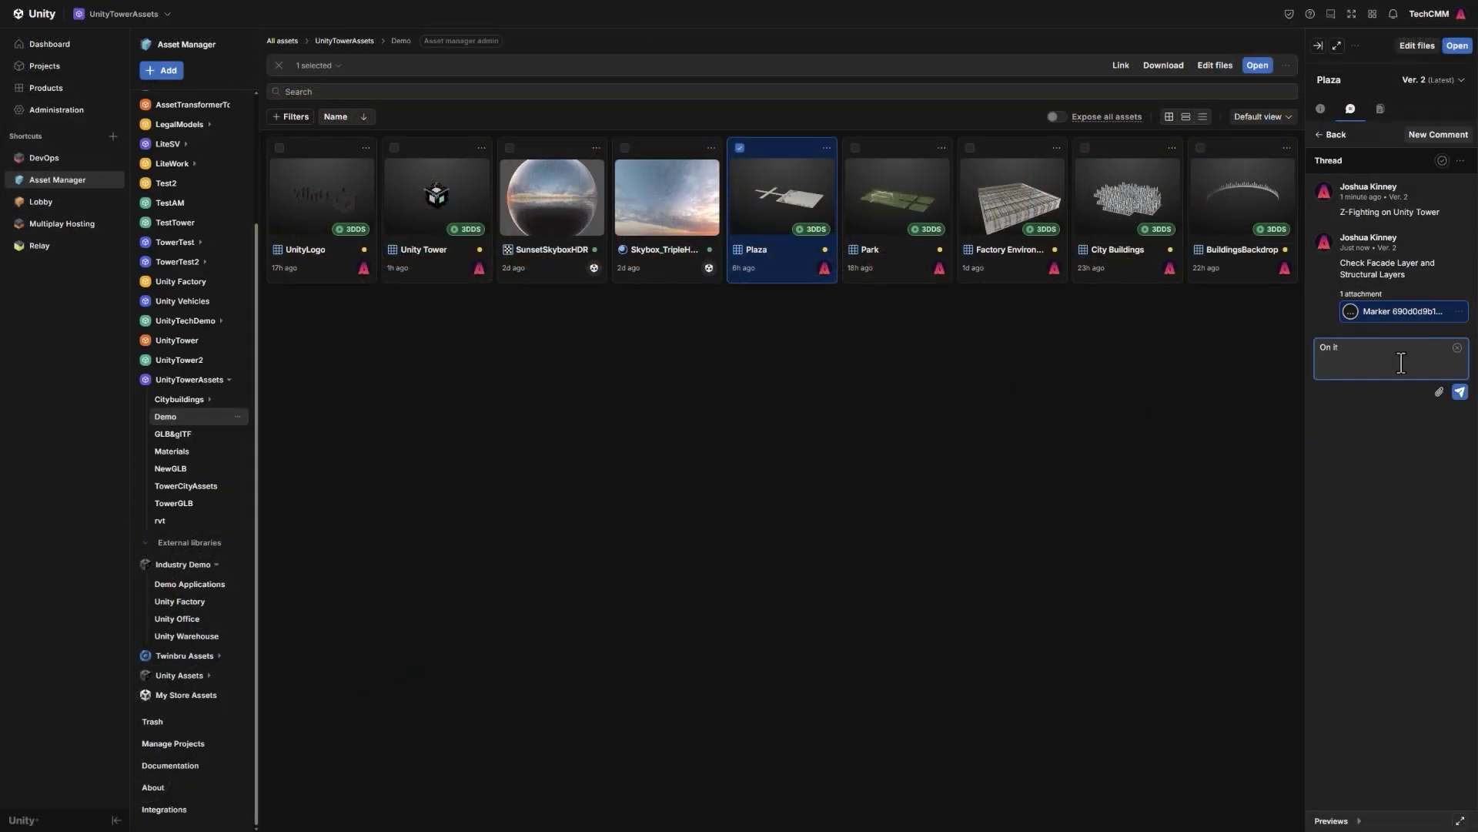
{"action": "left_click", "coordinate": [1458, 392]}
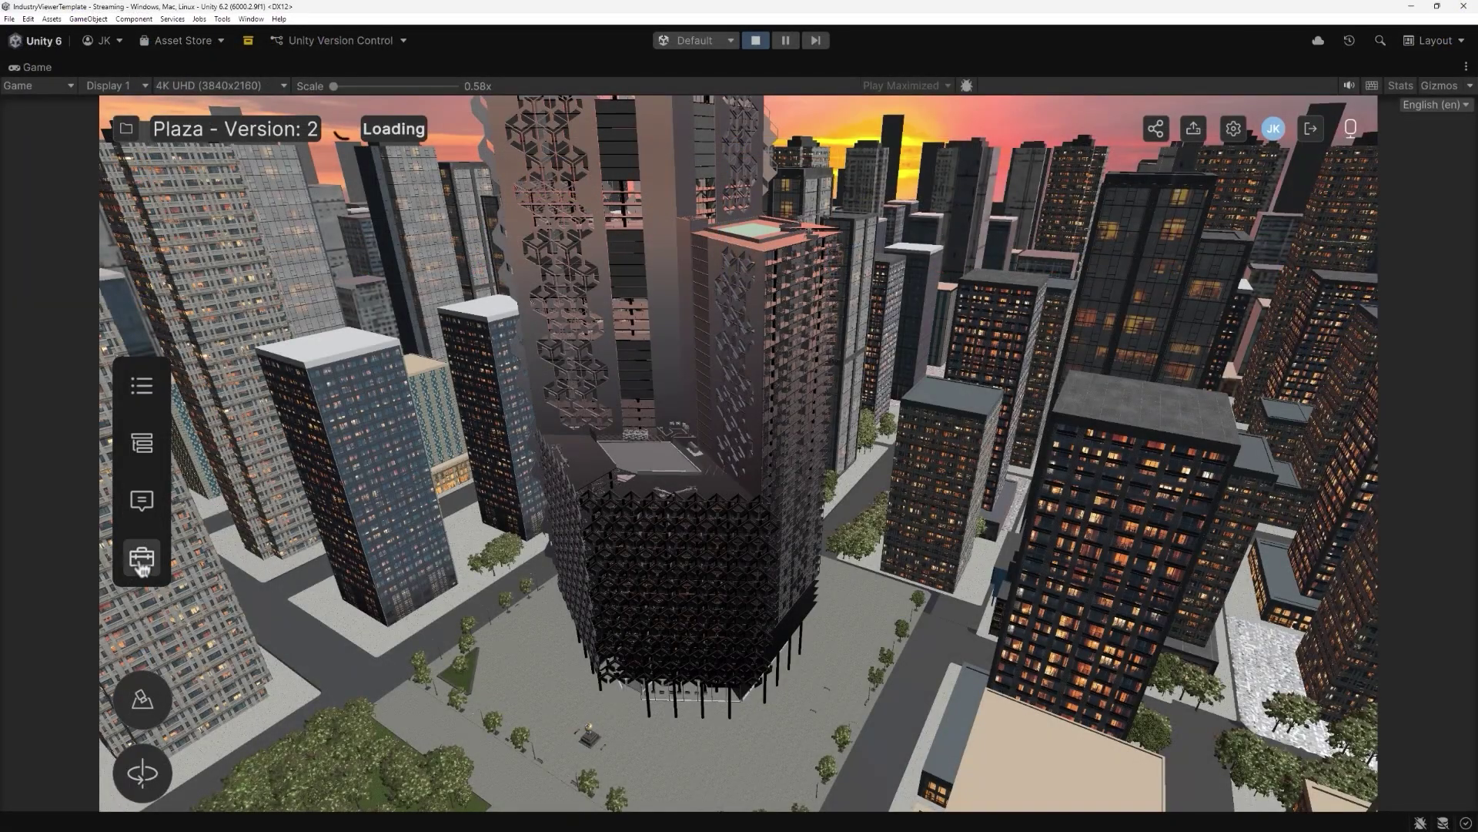
Start a Section Cut through the Unity Tower from the Toolbox
{"action": "left_click", "coordinate": [141, 561]}
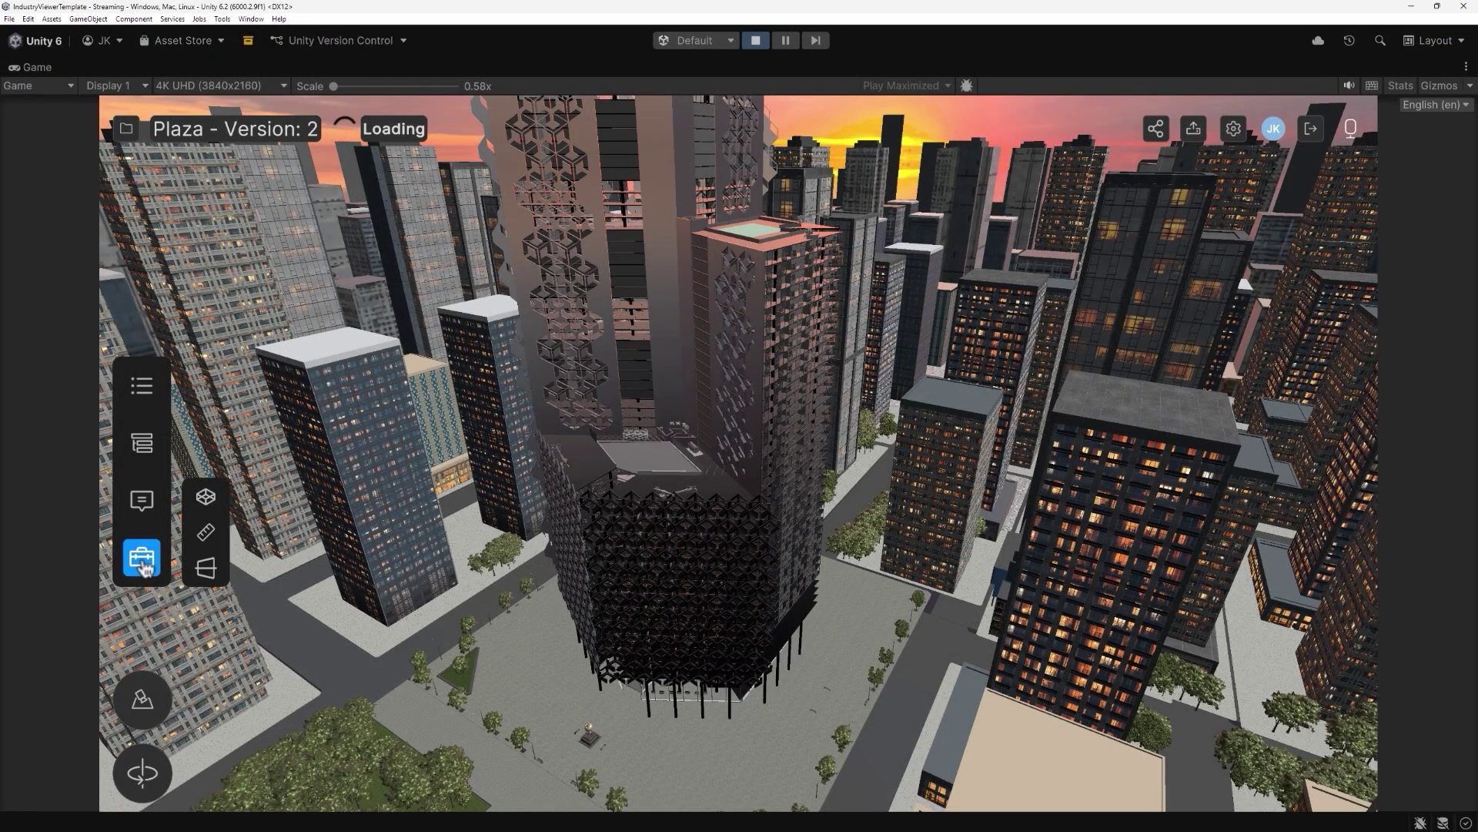
{"action": "left_click", "coordinate": [206, 567]}
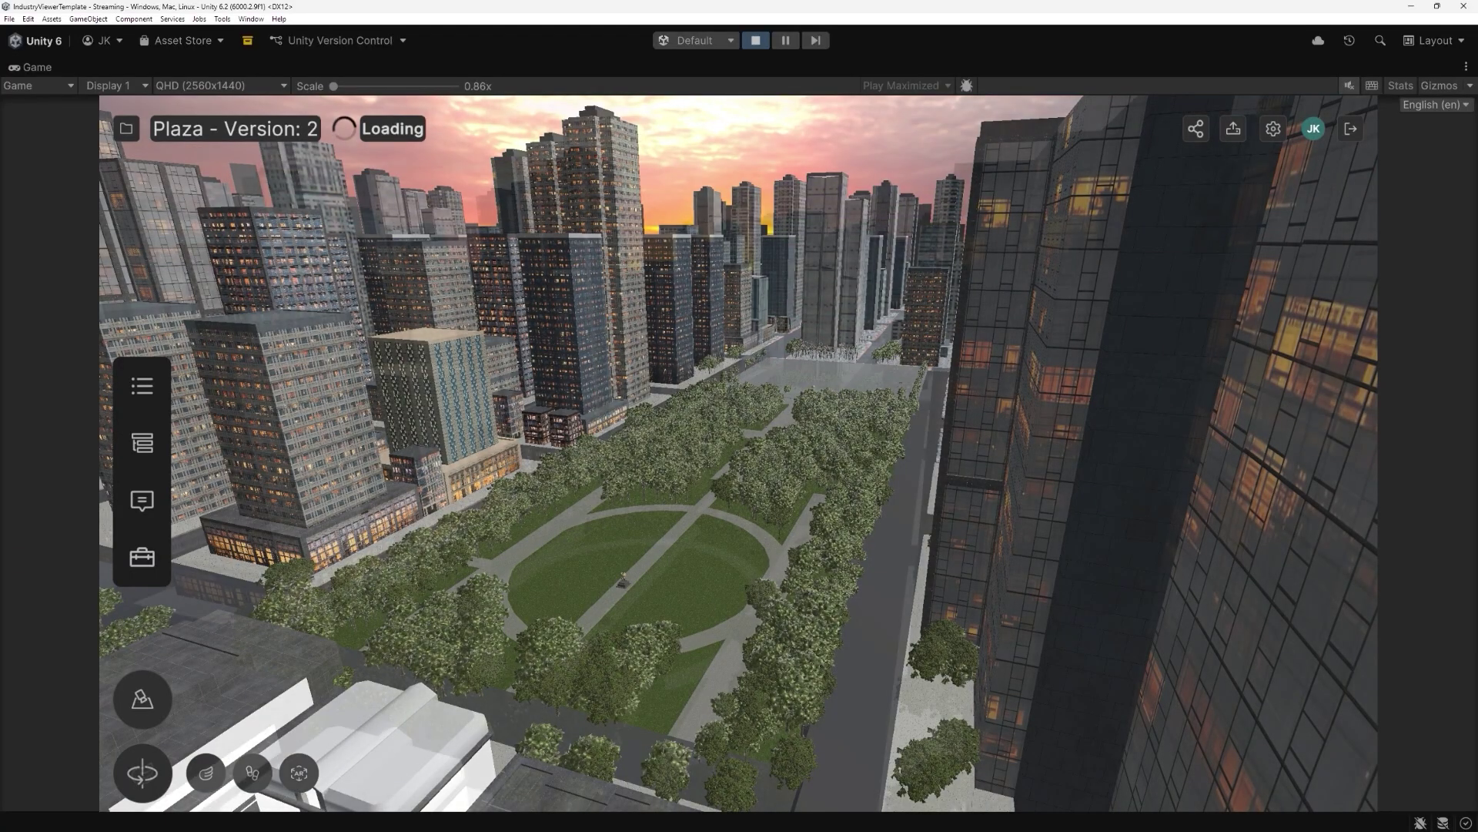
Change camera mode, select Sofa v.2 in the Hierarchy, orbit the car model, and bring up UI document options
{"action": "left_click", "coordinate": [205, 773]}
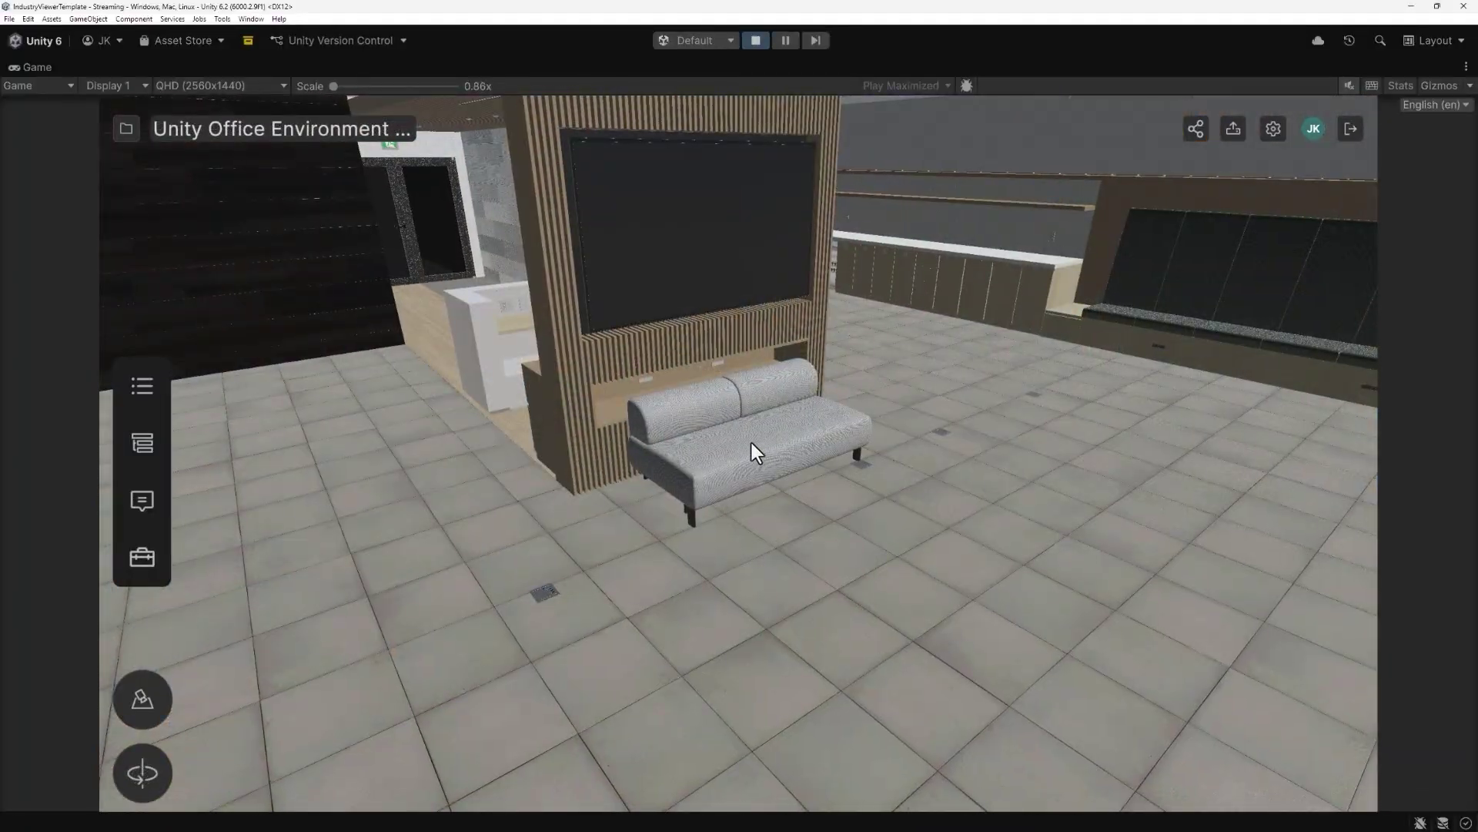
{"action": "left_click", "coordinate": [142, 444]}
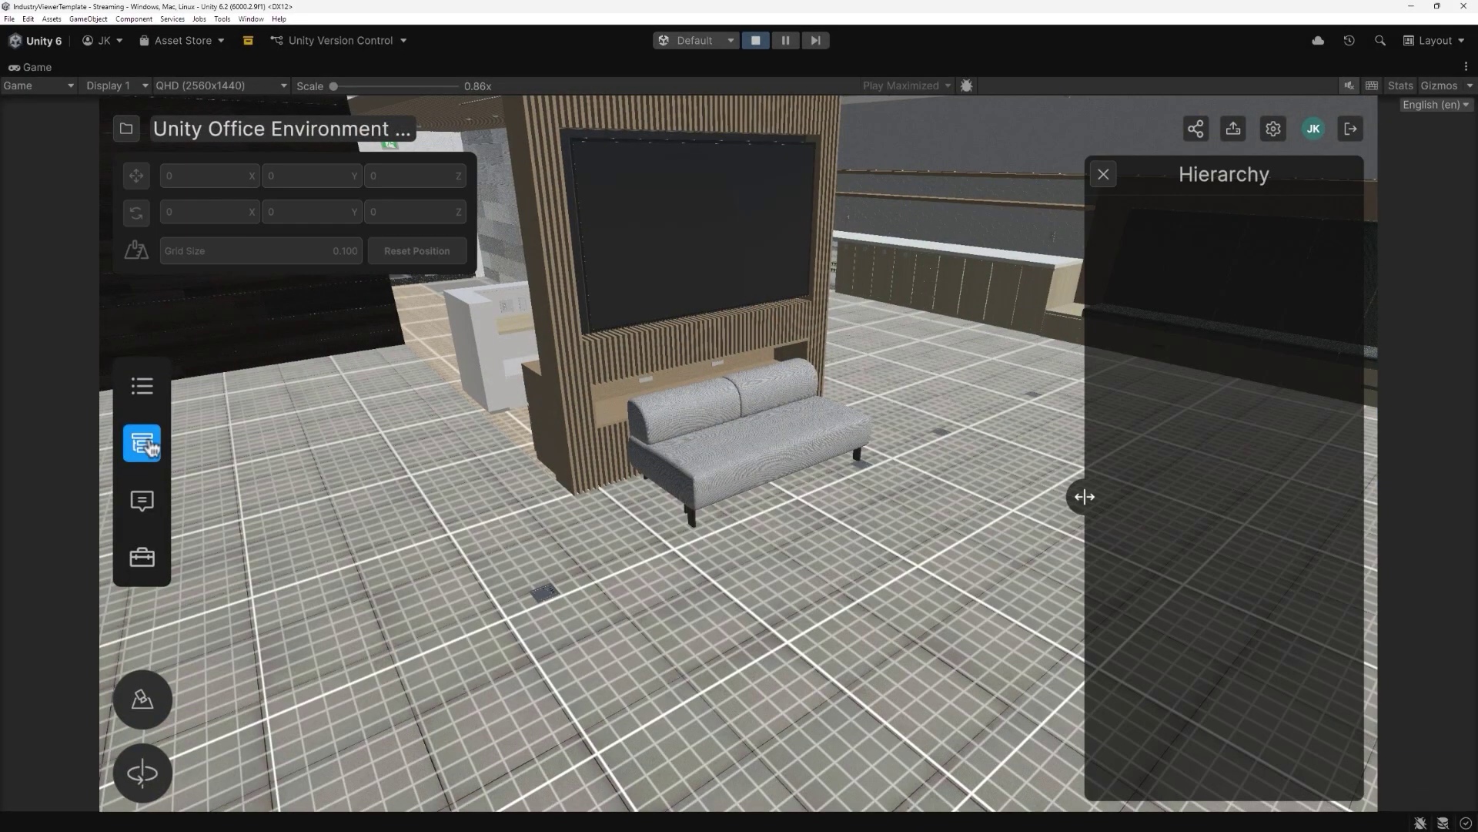
{"action": "left_click", "coordinate": [1165, 248]}
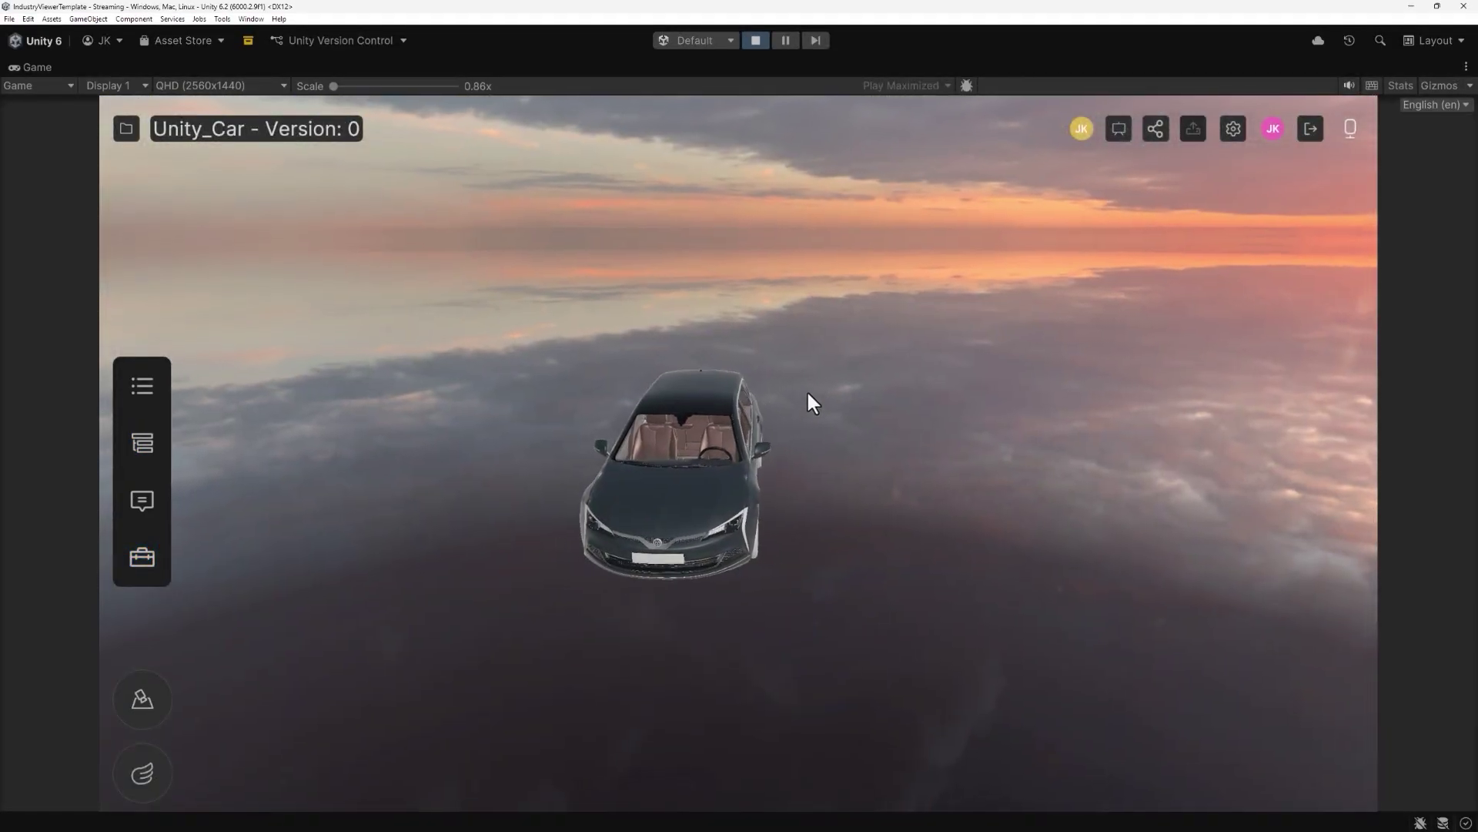
{"action": "left_click_drag", "start_coordinate": [808, 393], "coordinate": [705, 382]}
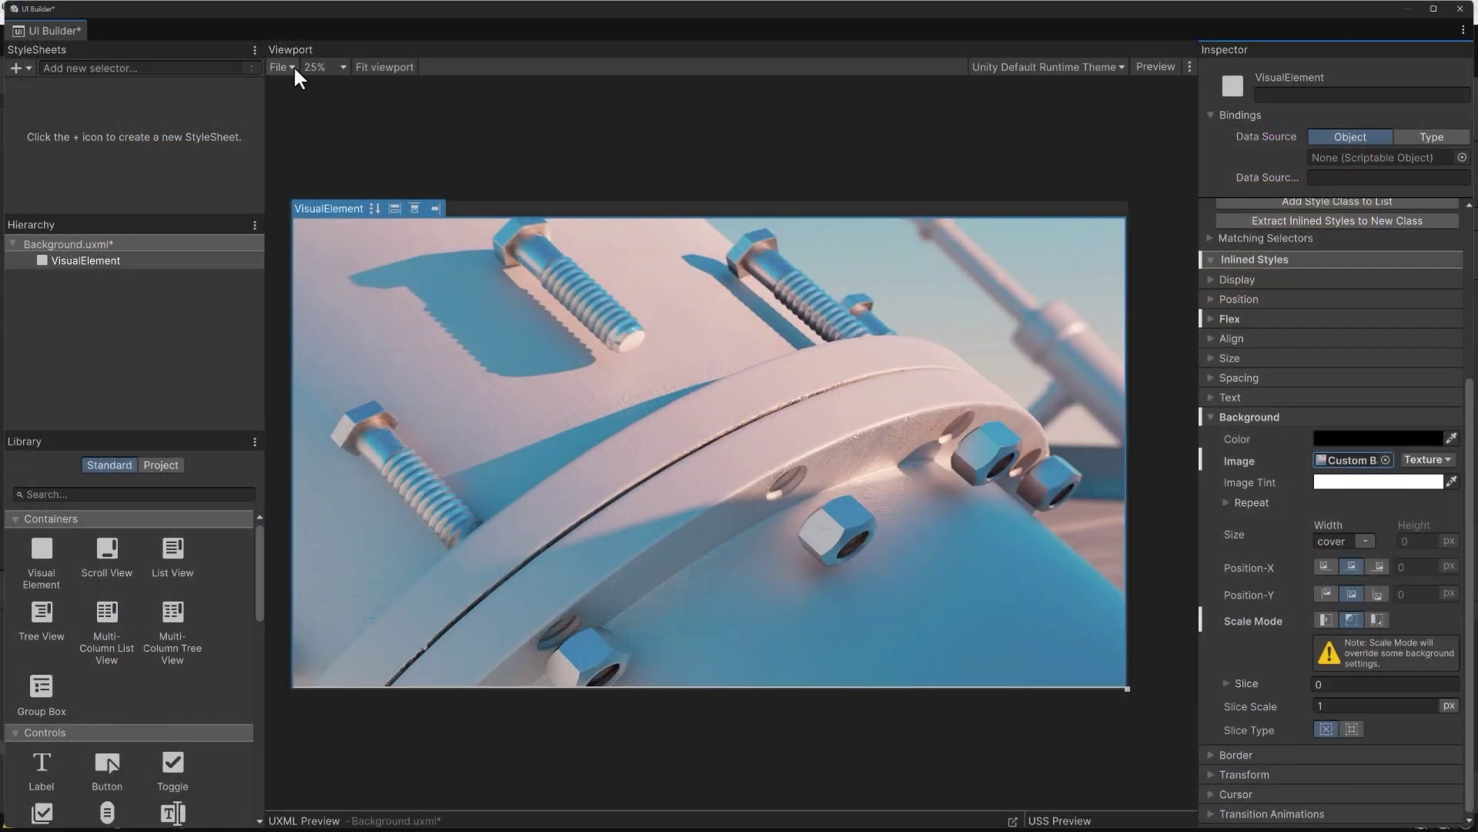
{"action": "left_click", "coordinate": [281, 68]}
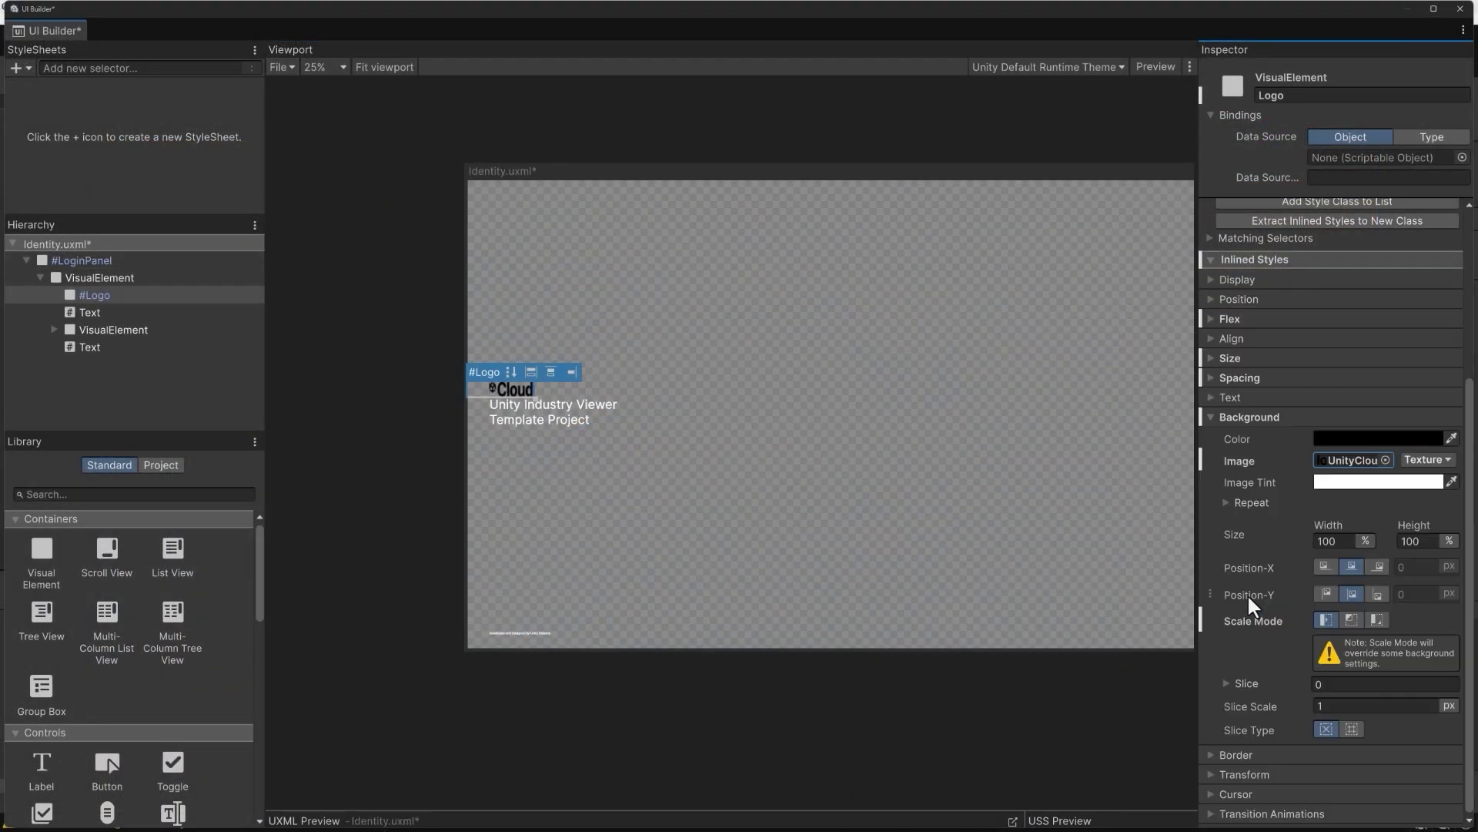